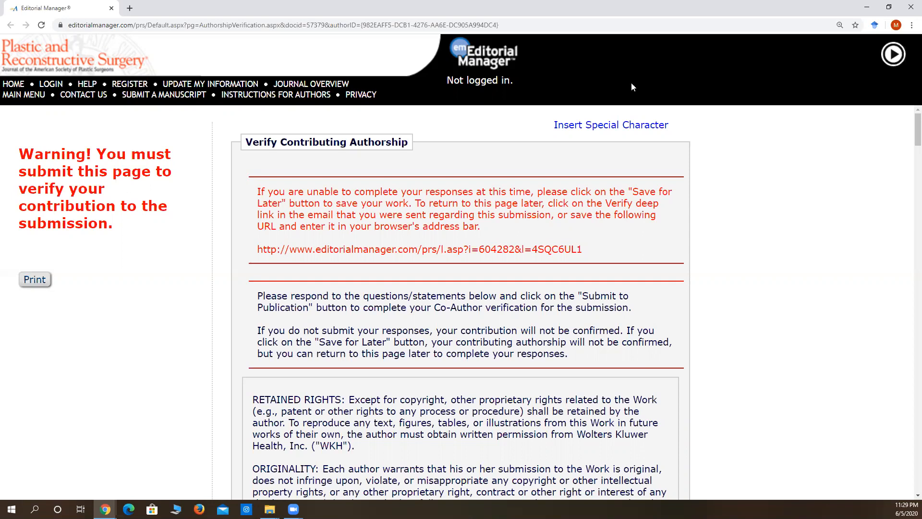
Review the author warranties from Retained Rights through Disclosures/Conflict of Interest and agree to them.
{"action": "scroll", "coordinate": [649, 134], "scroll_direction": "down", "scroll_amount": 1}
{"action": "scroll", "coordinate": [650, 134], "scroll_direction": "down", "scroll_amount": 1}
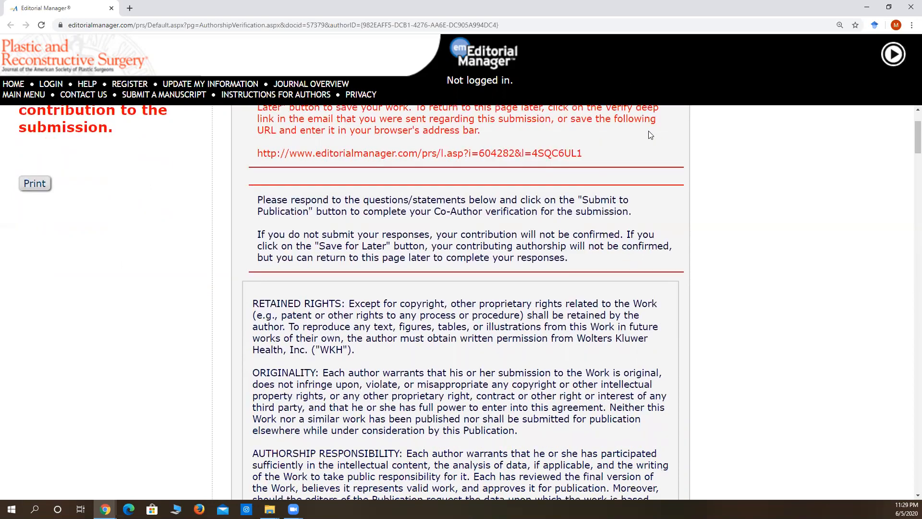
{"action": "scroll", "coordinate": [649, 134], "scroll_direction": "down", "scroll_amount": 3}
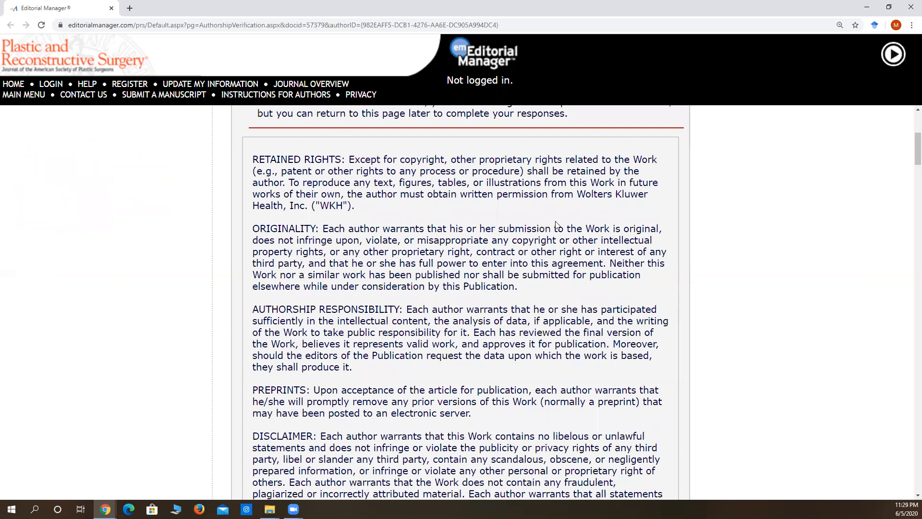
{"action": "scroll", "coordinate": [557, 226], "scroll_direction": "down", "scroll_amount": 10}
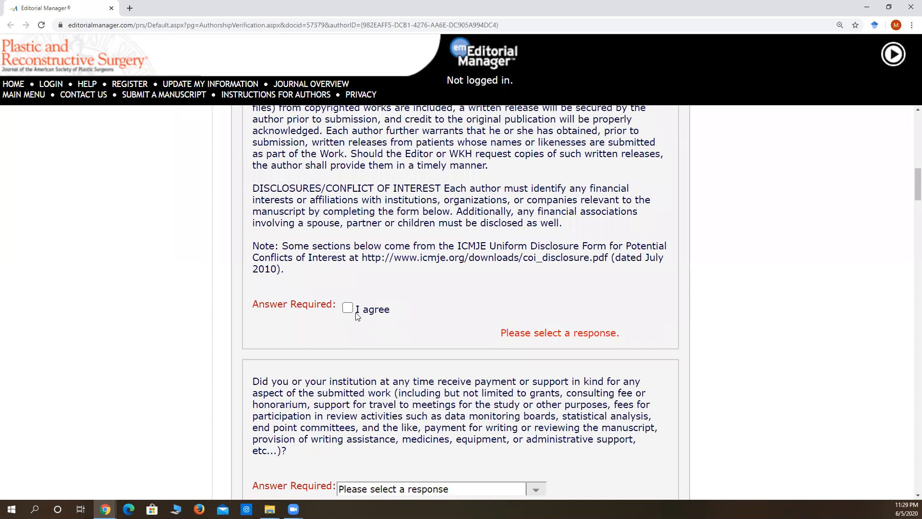
{"action": "scroll", "coordinate": [376, 281], "scroll_direction": "up", "scroll_amount": 10}
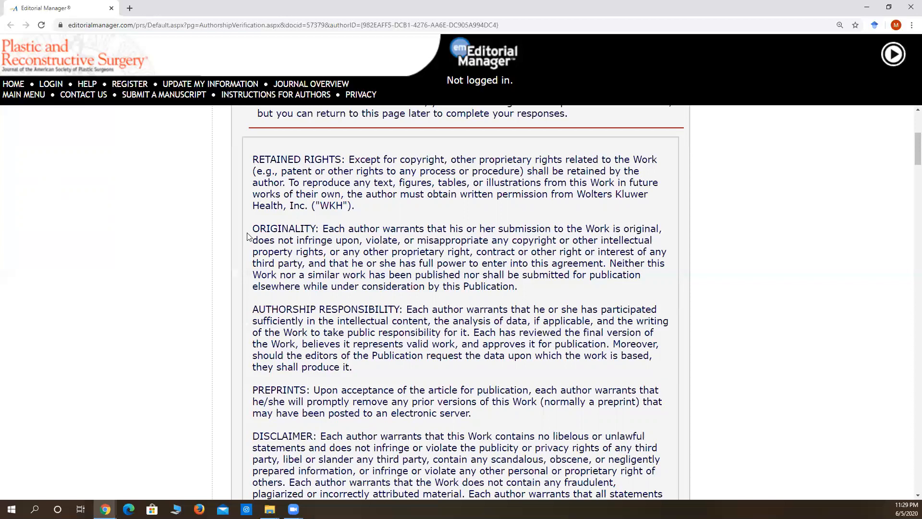
{"action": "scroll", "coordinate": [247, 236], "scroll_direction": "down", "scroll_amount": 3}
{"action": "scroll", "coordinate": [247, 236], "scroll_direction": "down", "scroll_amount": 1}
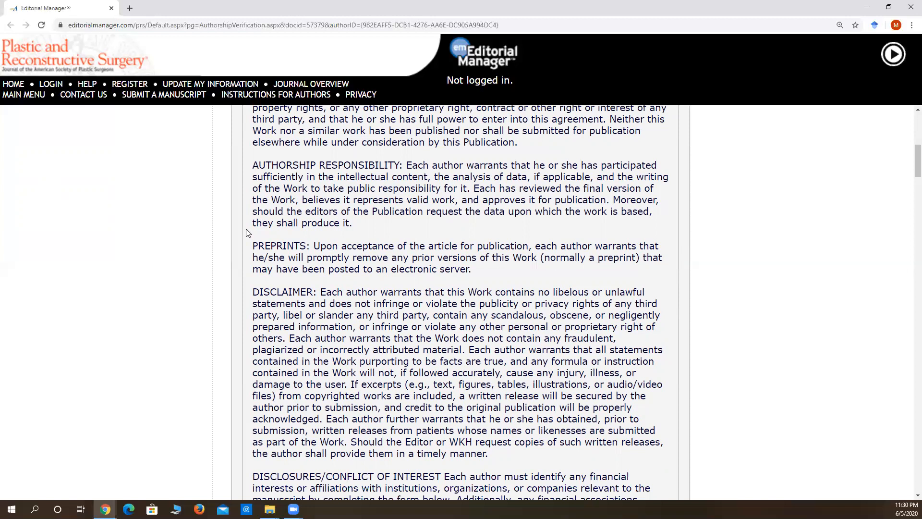
{"action": "scroll", "coordinate": [247, 232], "scroll_direction": "down", "scroll_amount": 2}
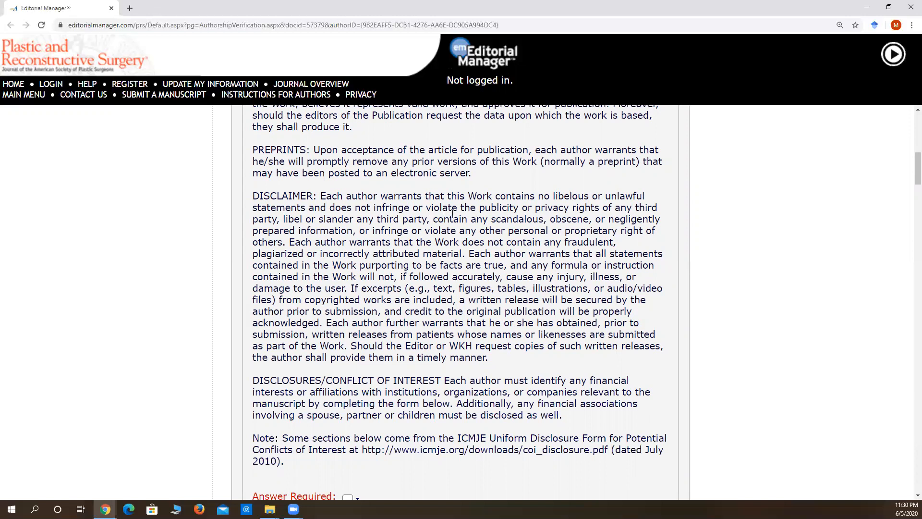
{"action": "scroll", "coordinate": [452, 213], "scroll_direction": "down", "scroll_amount": 3}
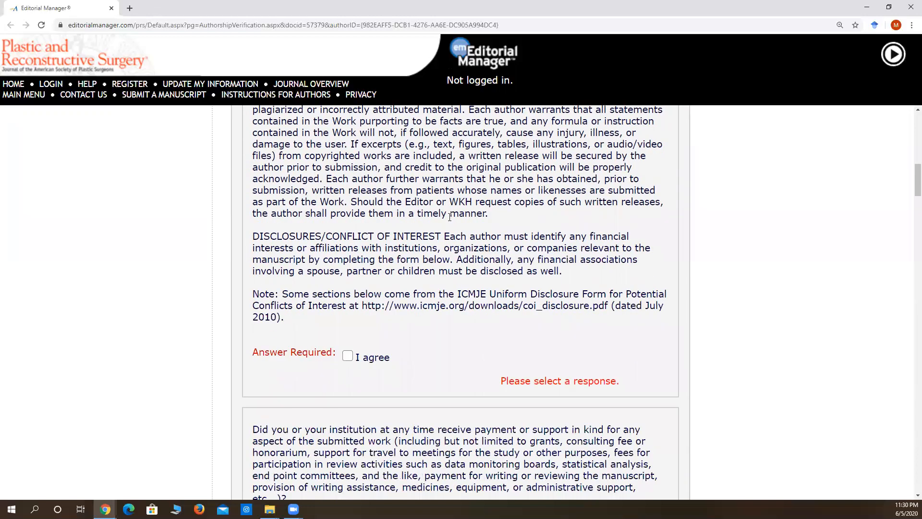
{"action": "scroll", "coordinate": [450, 215], "scroll_direction": "down", "scroll_amount": 3}
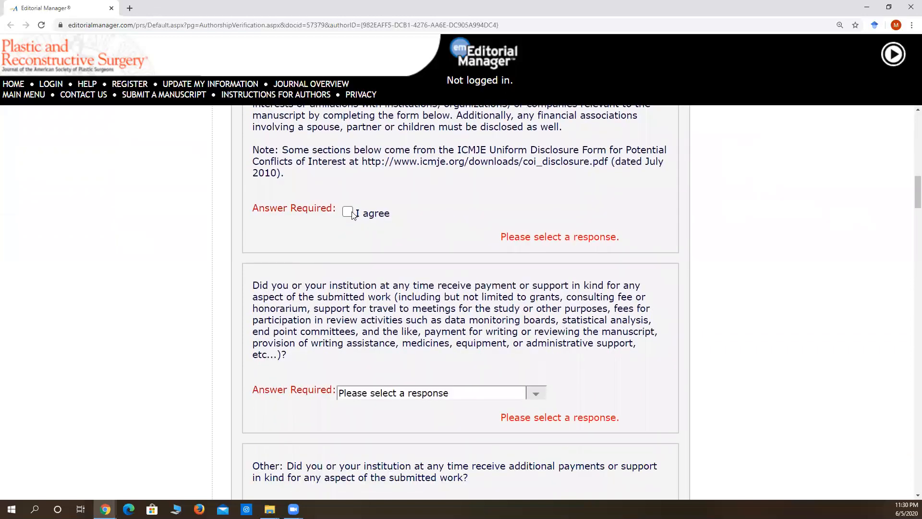
{"action": "left_click", "coordinate": [351, 213]}
Answer Yes to whether payment or support in kind was received for any aspect of the submitted work.
{"action": "scroll", "coordinate": [373, 214], "scroll_direction": "down", "scroll_amount": 2}
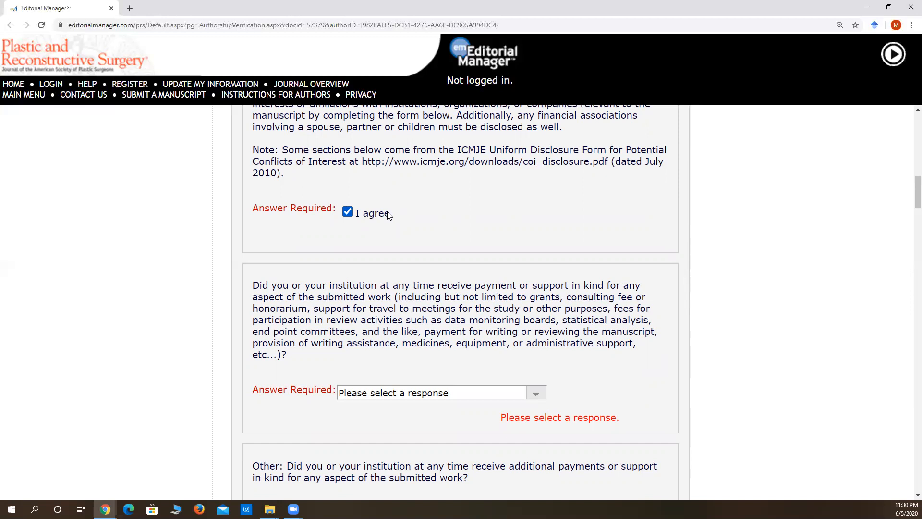
{"action": "scroll", "coordinate": [389, 216], "scroll_direction": "down", "scroll_amount": 3}
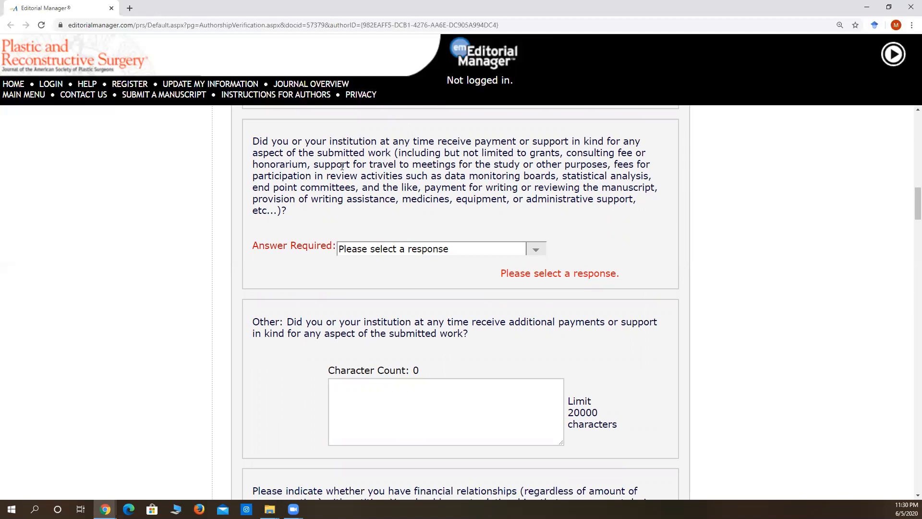
{"action": "left_click", "coordinate": [408, 249]}
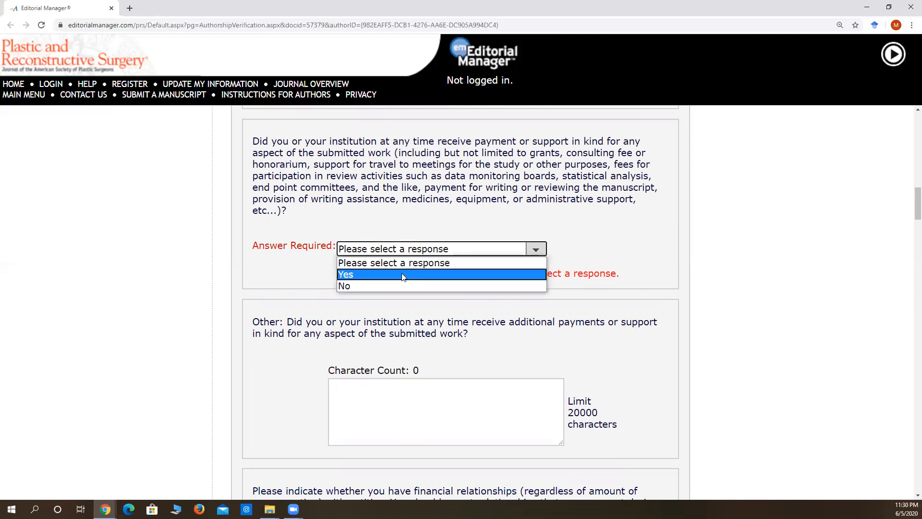
{"action": "left_click", "coordinate": [402, 274]}
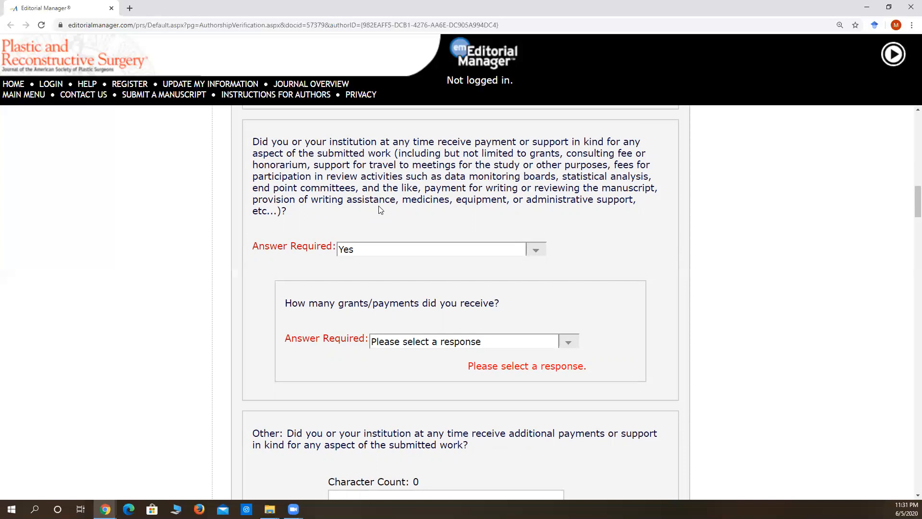
Set the number of grants/payments received to 1 and look over the follow-up questions about the payee and paying entity.
{"action": "scroll", "coordinate": [380, 210], "scroll_direction": "down", "scroll_amount": 1}
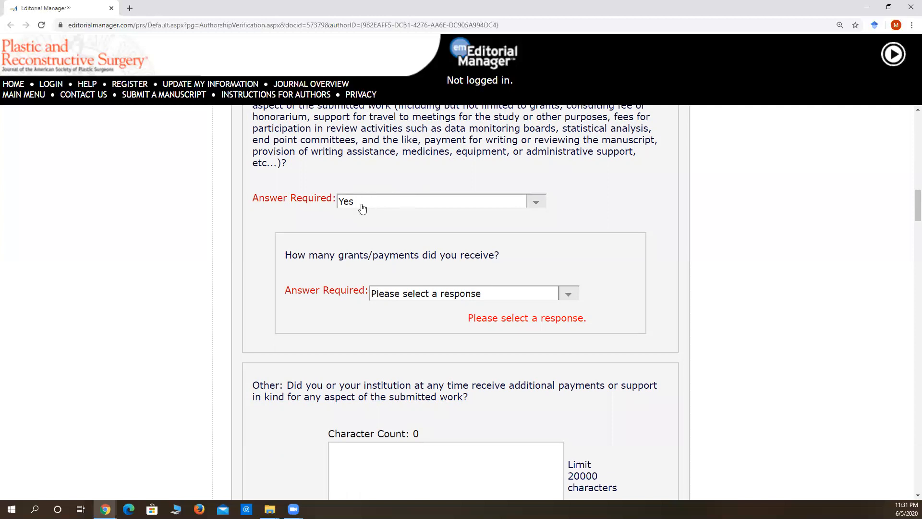
{"action": "scroll", "coordinate": [429, 213], "scroll_direction": "down", "scroll_amount": 2}
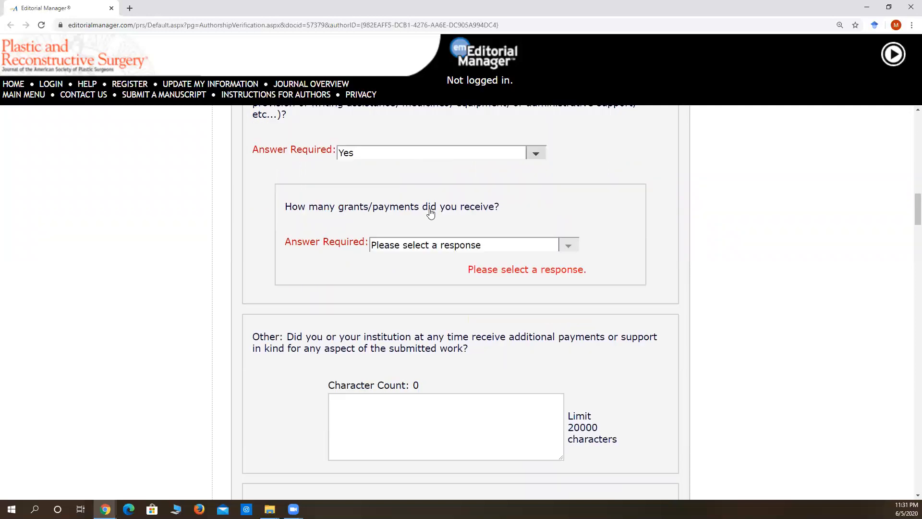
{"action": "left_click", "coordinate": [434, 202]}
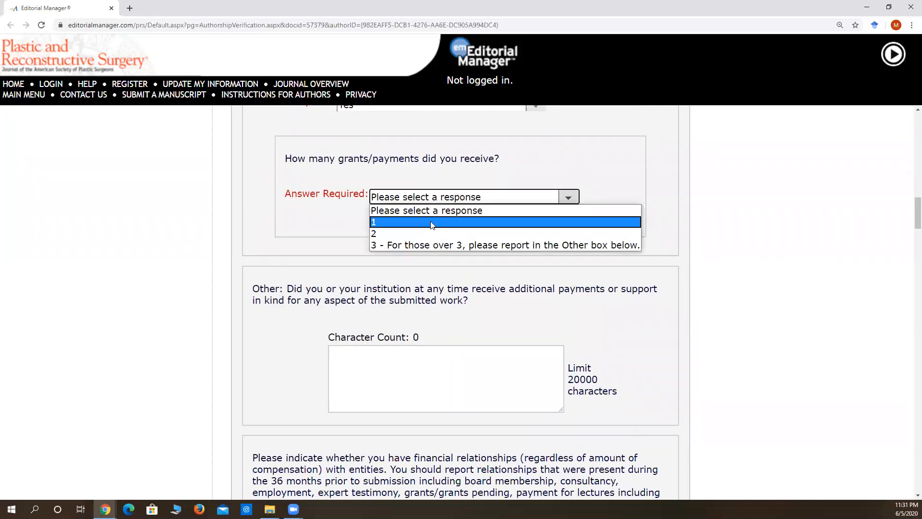
{"action": "left_click", "coordinate": [434, 222]}
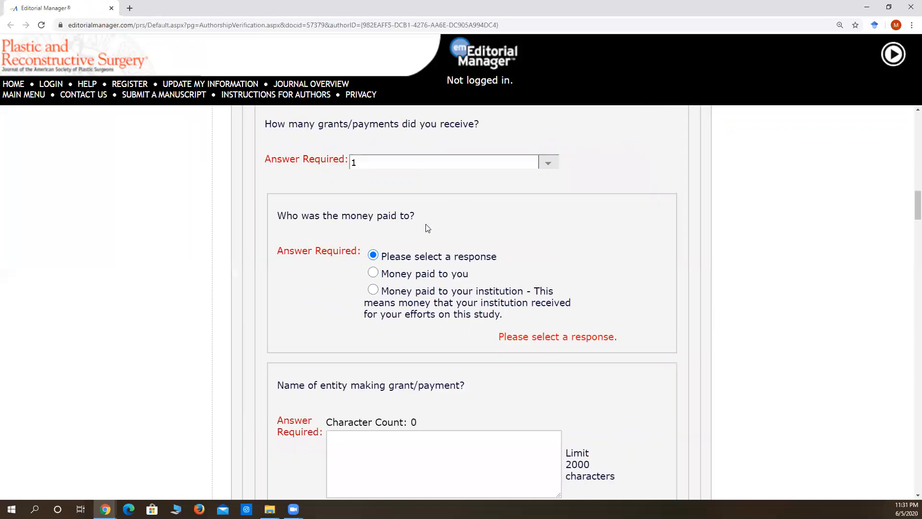
{"action": "scroll", "coordinate": [411, 239], "scroll_direction": "down", "scroll_amount": 2}
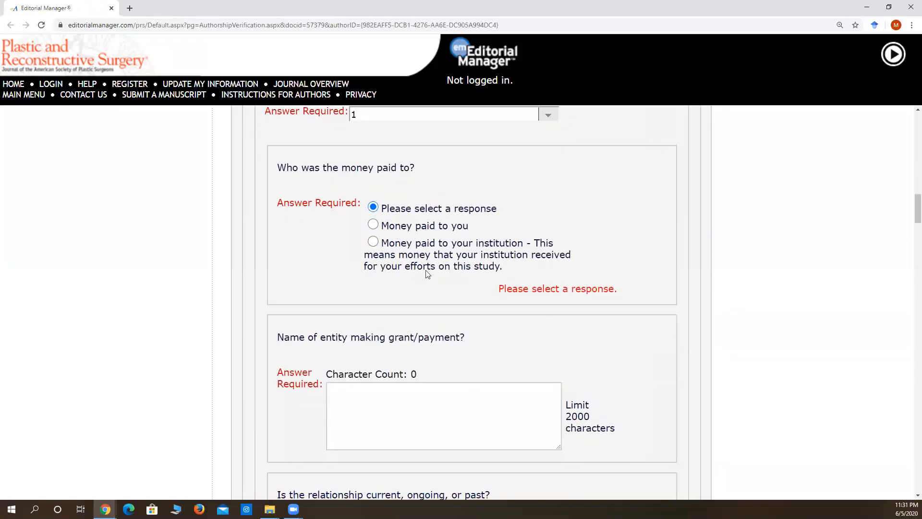
{"action": "scroll", "coordinate": [457, 302], "scroll_direction": "down", "scroll_amount": 1}
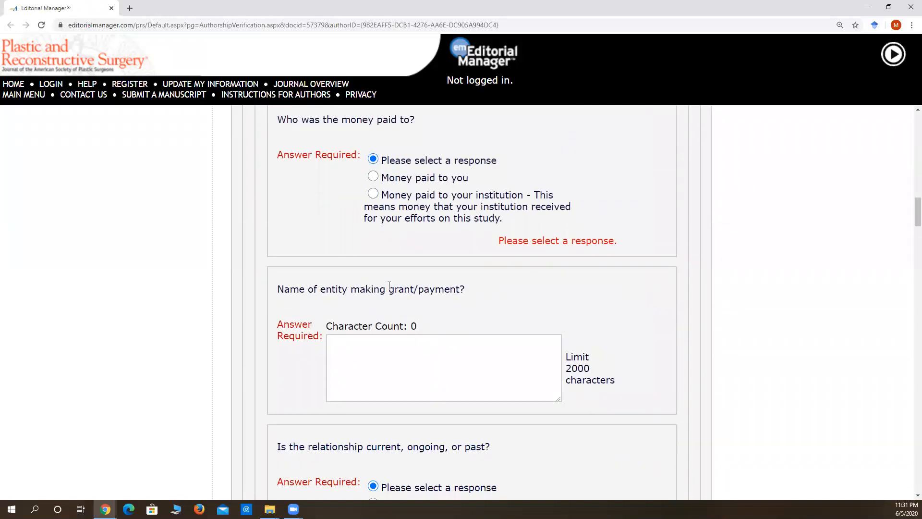
Change the answer about receiving payment or support in kind for the submitted work to No.
{"action": "scroll", "coordinate": [457, 302], "scroll_direction": "up", "scroll_amount": 6}
{"action": "left_click", "coordinate": [441, 263]}
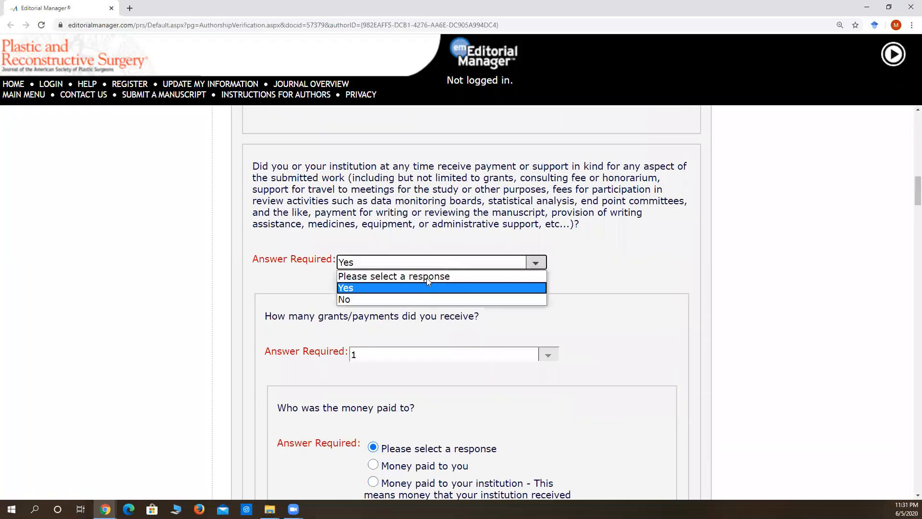
{"action": "left_click", "coordinate": [407, 298]}
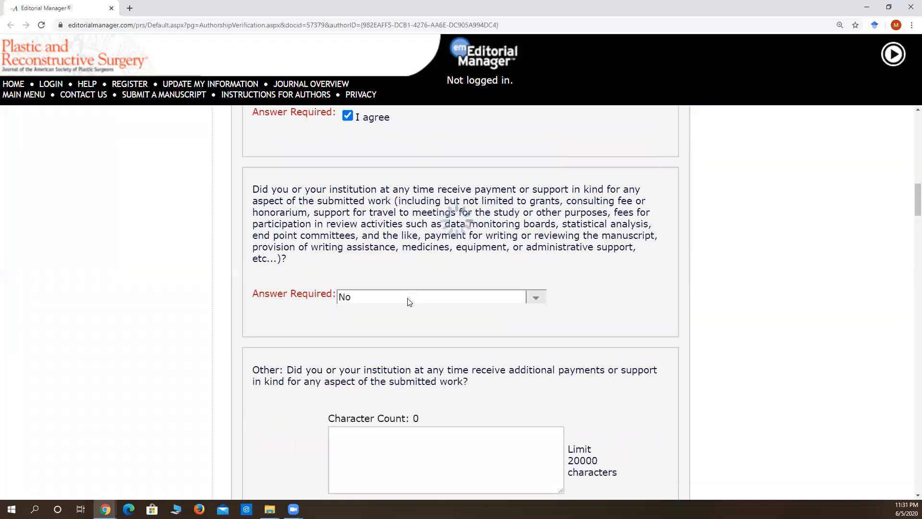
Review the question on financial relationships within 36 months prior to submission and answer No.
{"action": "scroll", "coordinate": [408, 299], "scroll_direction": "down", "scroll_amount": 3}
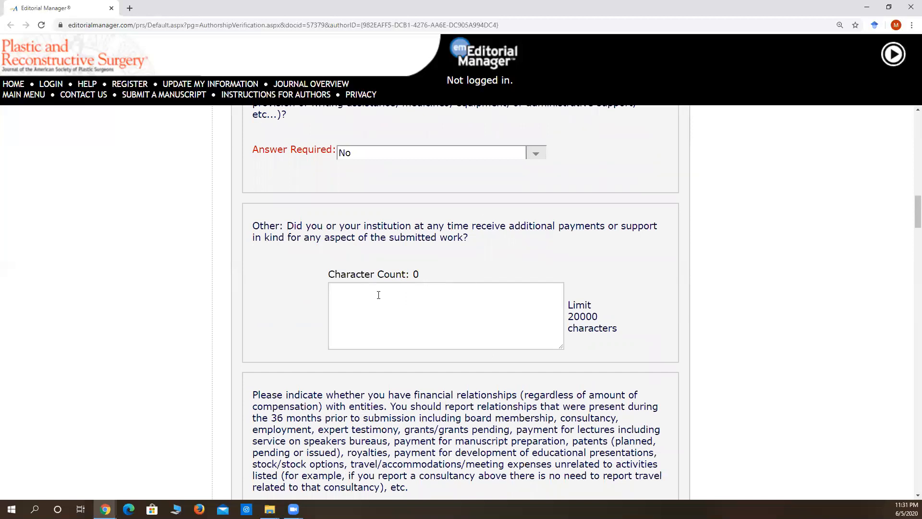
{"action": "scroll", "coordinate": [429, 312], "scroll_direction": "down", "scroll_amount": 6}
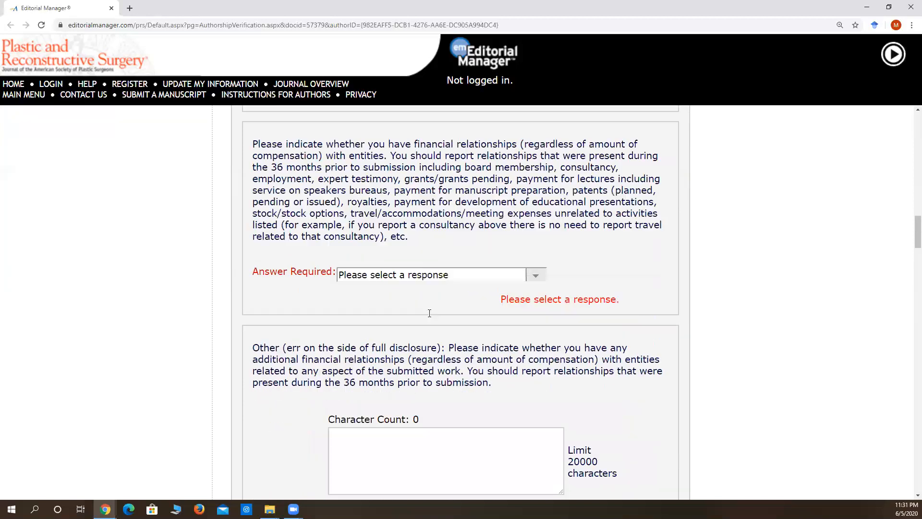
{"action": "scroll", "coordinate": [412, 294], "scroll_direction": "up", "scroll_amount": 1}
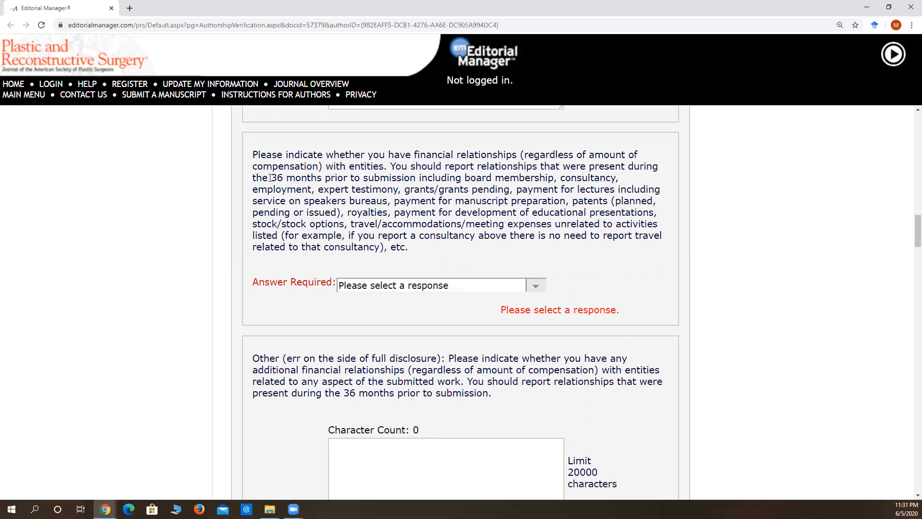
{"action": "left_click_drag", "start_coordinate": [270, 178], "coordinate": [410, 177]}
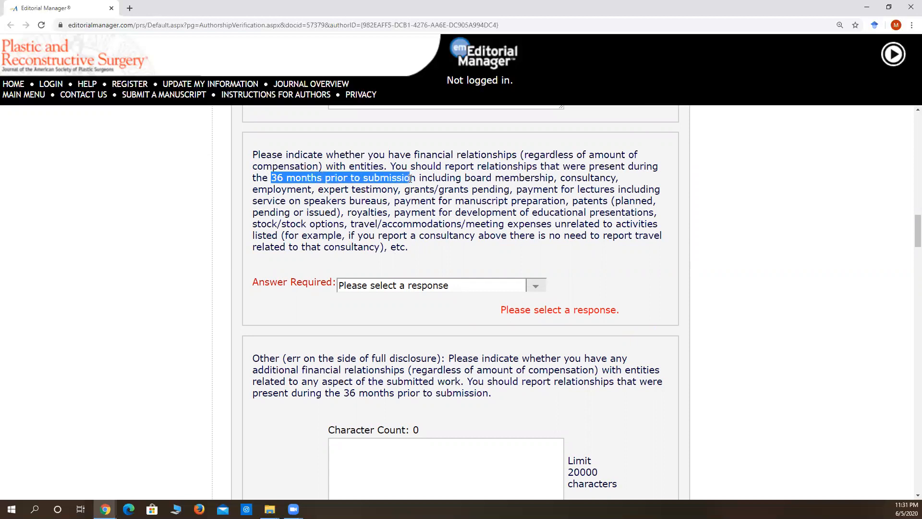
{"action": "left_click", "coordinate": [411, 178]}
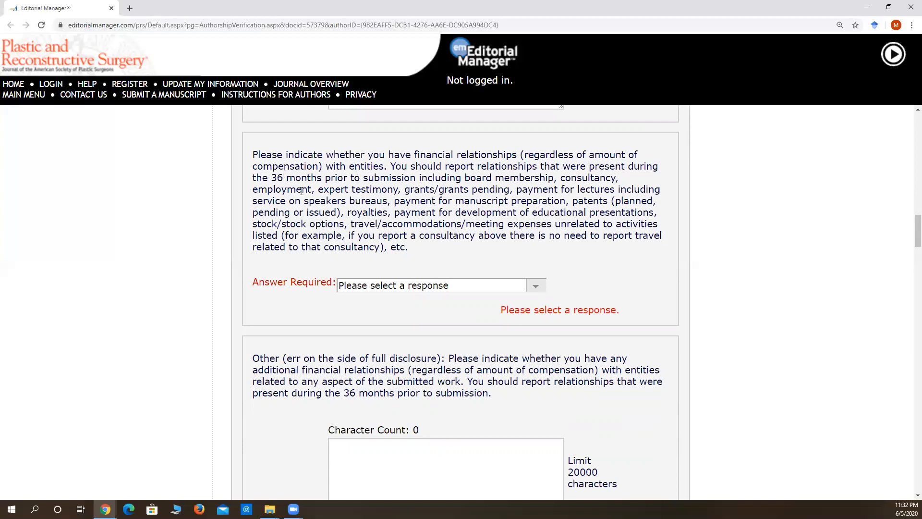
{"action": "scroll", "coordinate": [361, 264], "scroll_direction": "down", "scroll_amount": 1}
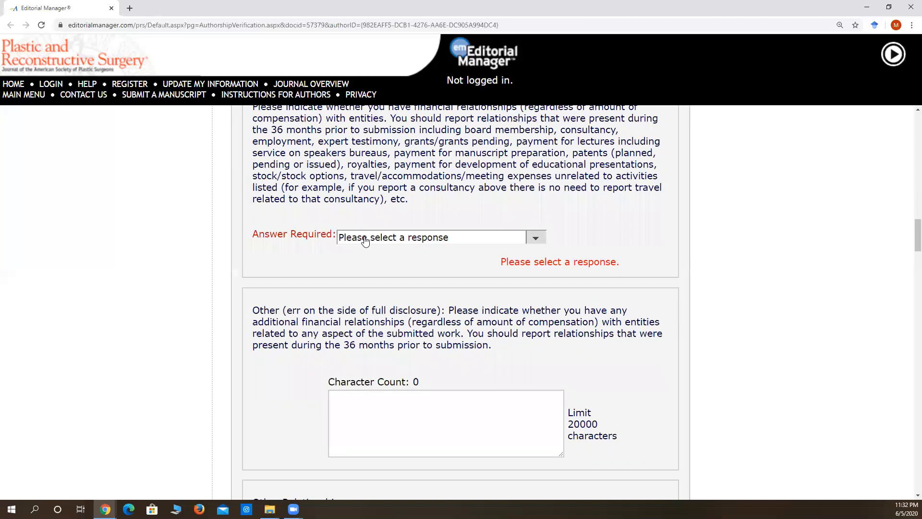
{"action": "scroll", "coordinate": [365, 240], "scroll_direction": "up", "scroll_amount": 1}
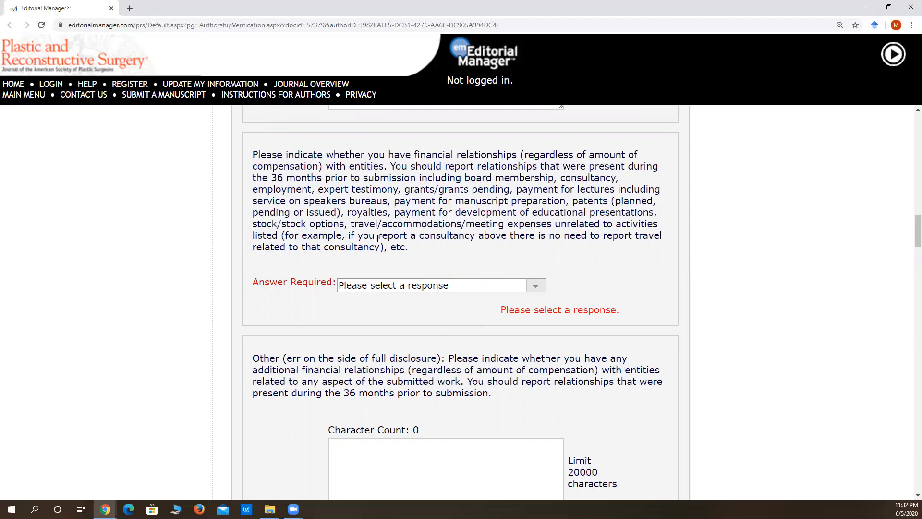
{"action": "scroll", "coordinate": [378, 237], "scroll_direction": "down", "scroll_amount": 1}
{"action": "left_click", "coordinate": [377, 237]}
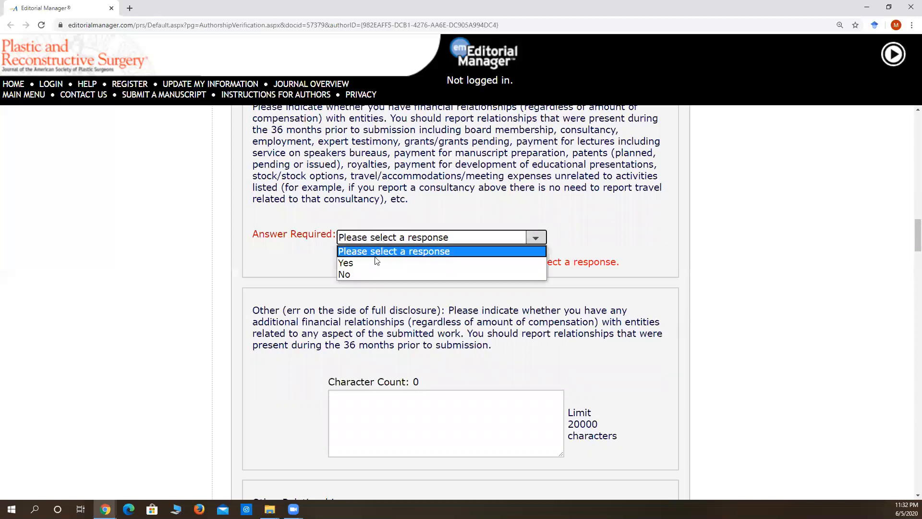
{"action": "left_click", "coordinate": [366, 273]}
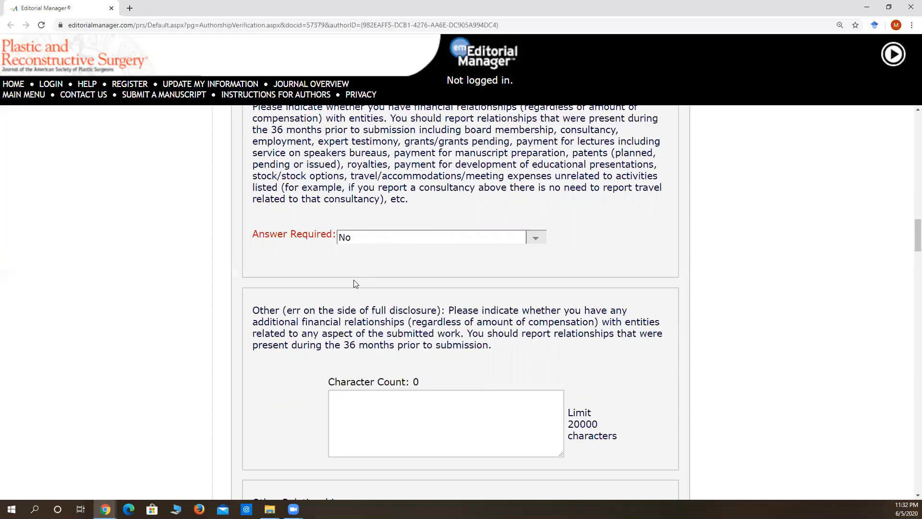
Leave the additional financial relationships box empty and answer Other Relationships with "No other relationships/conditions/circumstances that present potential conflict of interest".
{"action": "scroll", "coordinate": [358, 280], "scroll_direction": "down", "scroll_amount": 1}
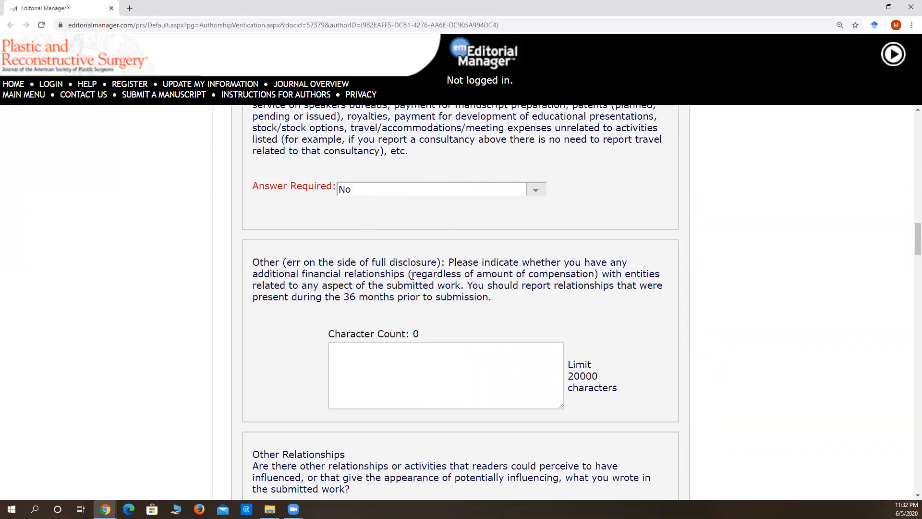
{"action": "scroll", "coordinate": [413, 276], "scroll_direction": "down", "scroll_amount": 1}
{"action": "scroll", "coordinate": [538, 165], "scroll_direction": "down", "scroll_amount": 1}
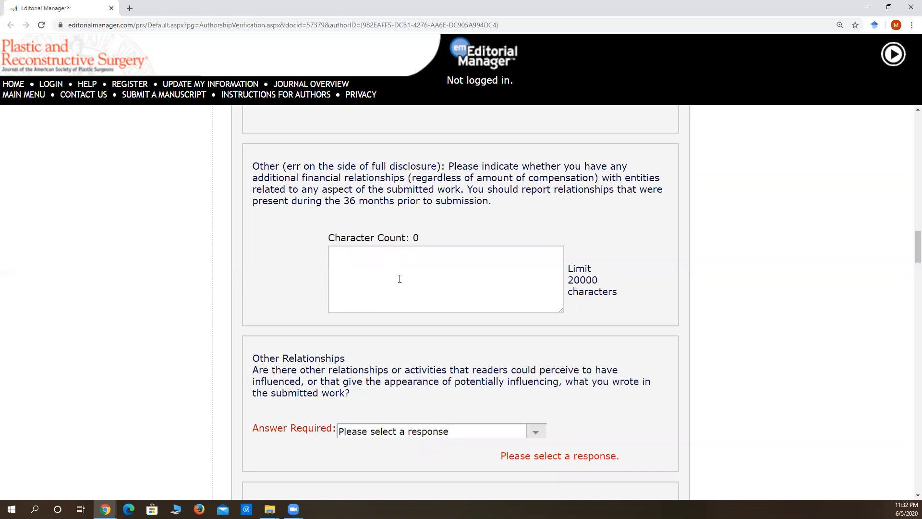
{"action": "scroll", "coordinate": [399, 278], "scroll_direction": "down", "scroll_amount": 4}
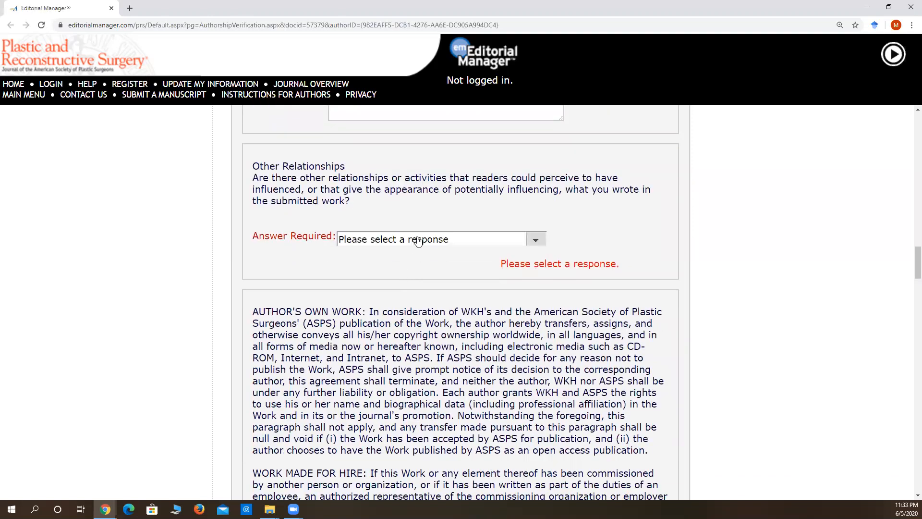
{"action": "left_click", "coordinate": [418, 240]}
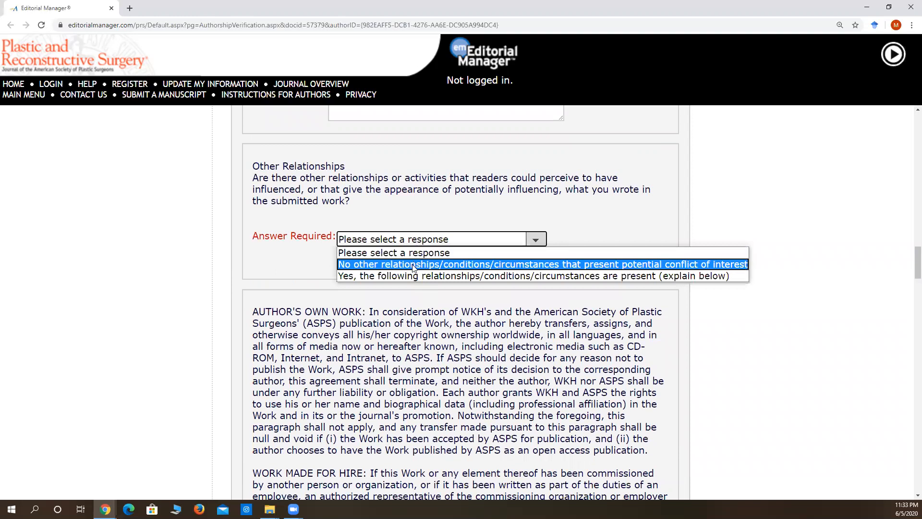
{"action": "left_click", "coordinate": [414, 264]}
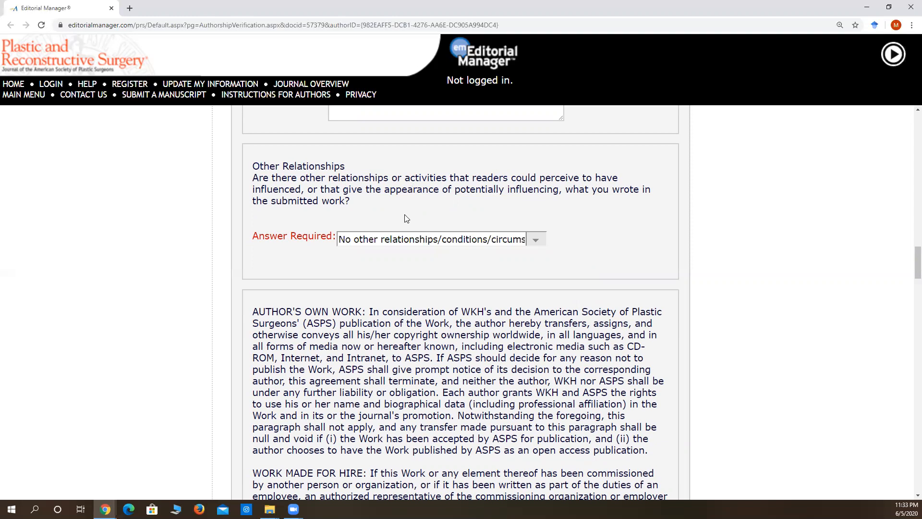
{"action": "scroll", "coordinate": [405, 221], "scroll_direction": "down", "scroll_amount": 2}
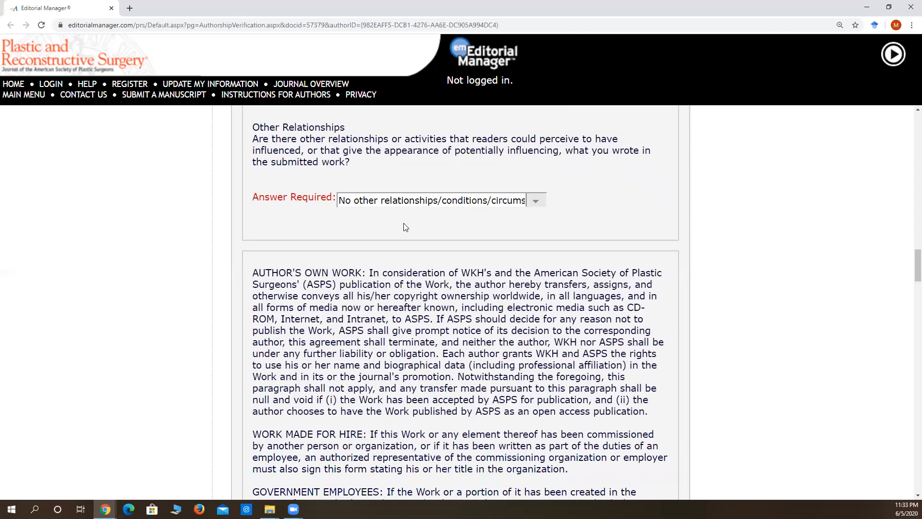
Review the author's own work, work made for hire, government employees, review board and warranties terms and agree to them.
{"action": "scroll", "coordinate": [398, 224], "scroll_direction": "down", "scroll_amount": 1}
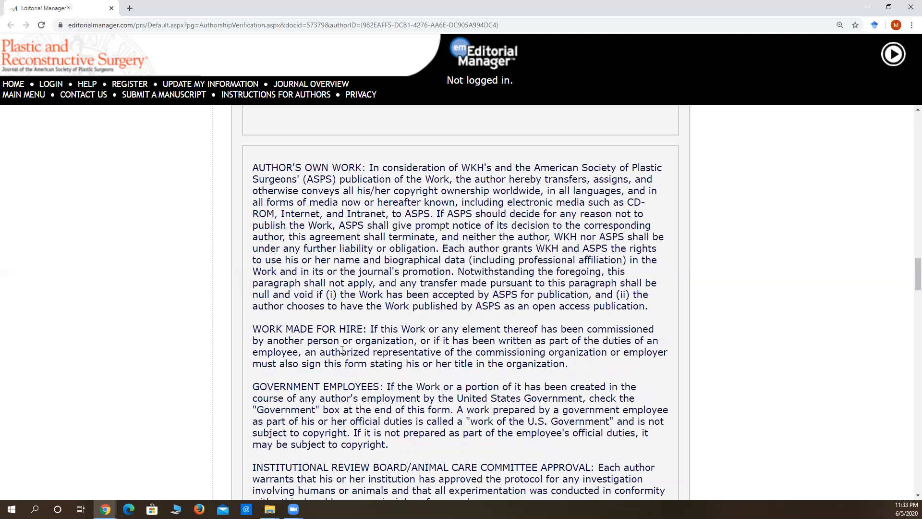
{"action": "scroll", "coordinate": [386, 339], "scroll_direction": "down", "scroll_amount": 4}
{"action": "scroll", "coordinate": [379, 331], "scroll_direction": "up", "scroll_amount": 4}
{"action": "scroll", "coordinate": [398, 232], "scroll_direction": "down", "scroll_amount": 3}
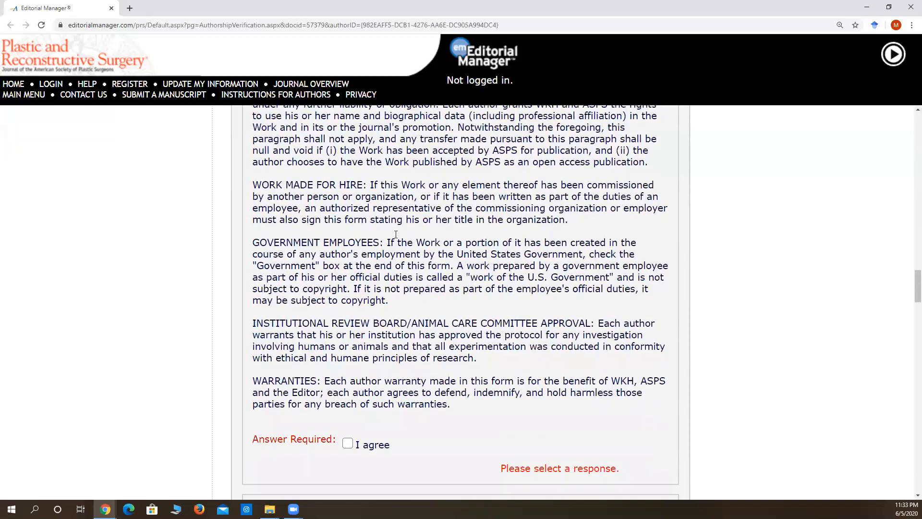
{"action": "scroll", "coordinate": [395, 235], "scroll_direction": "down", "scroll_amount": 2}
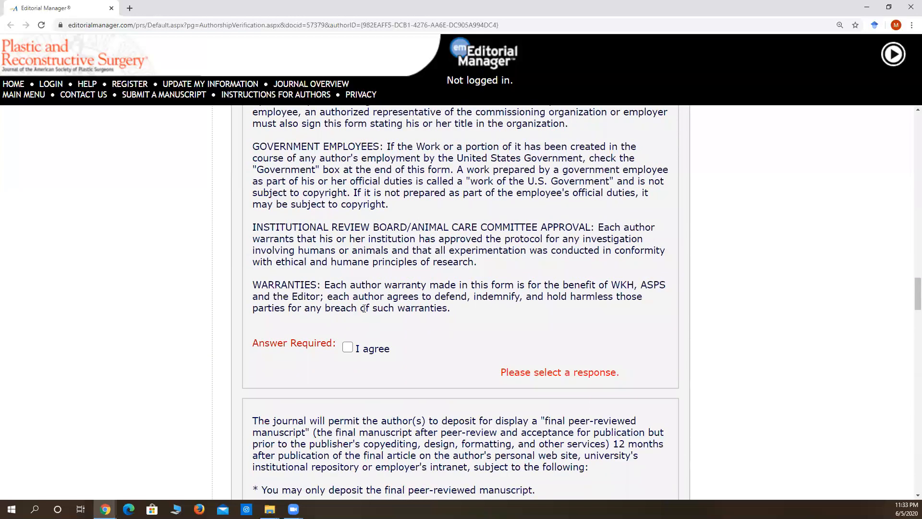
{"action": "left_click", "coordinate": [347, 347]}
Read the conditions for depositing the final peer-reviewed manuscript and agree to them.
{"action": "scroll", "coordinate": [403, 308], "scroll_direction": "down", "scroll_amount": 5}
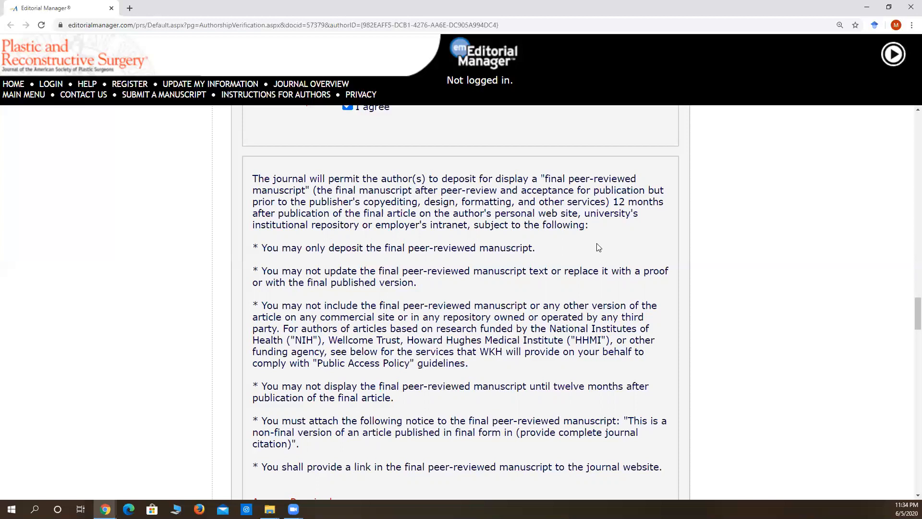
{"action": "scroll", "coordinate": [599, 251], "scroll_direction": "down", "scroll_amount": 1}
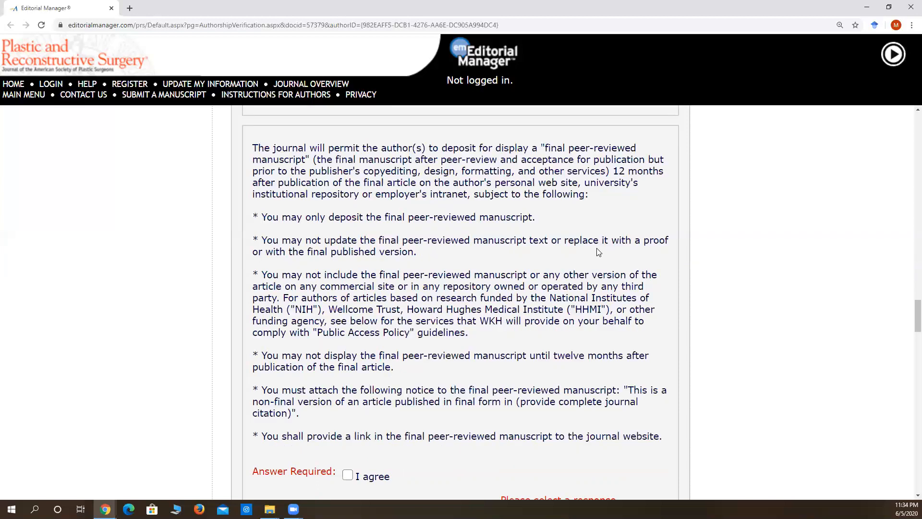
{"action": "scroll", "coordinate": [599, 250], "scroll_direction": "down", "scroll_amount": 1}
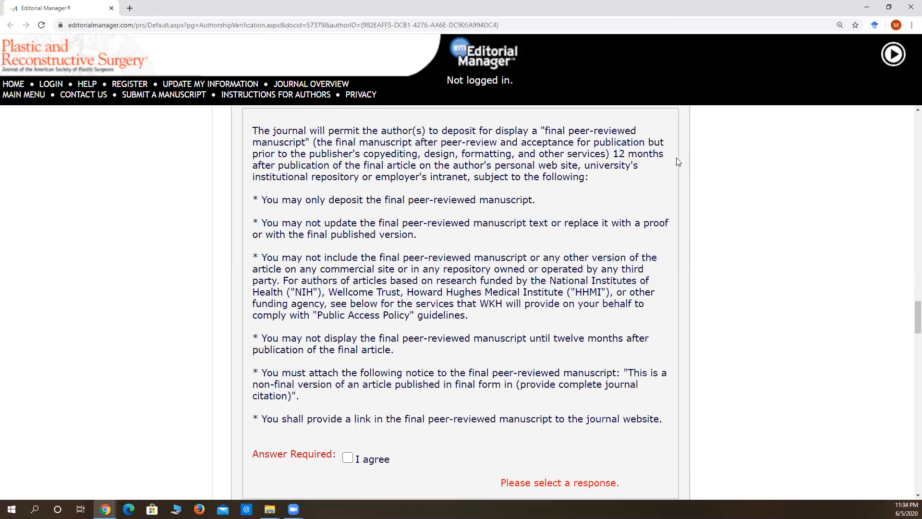
{"action": "left_click", "coordinate": [347, 457]}
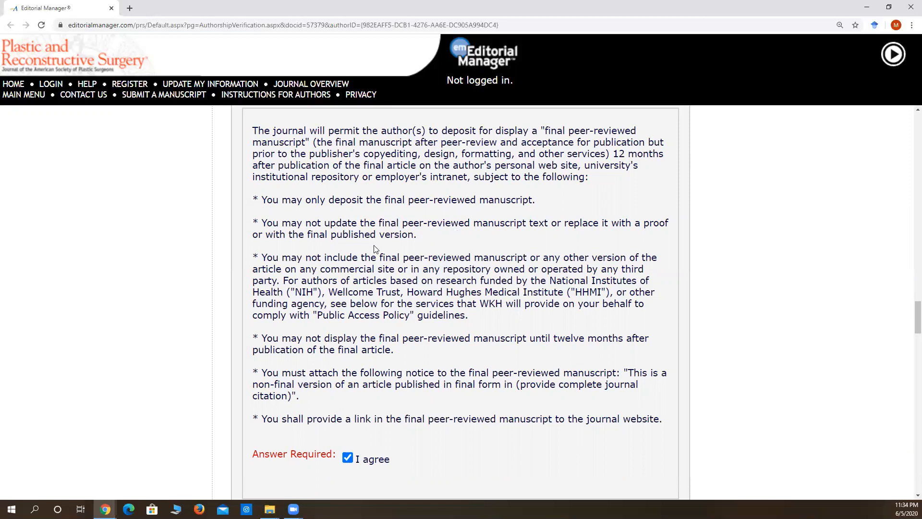
Leave all Public Access Policy funding organizations unselected and set the required work type to Author's Own Work.
{"action": "scroll", "coordinate": [349, 242], "scroll_direction": "down", "scroll_amount": 1}
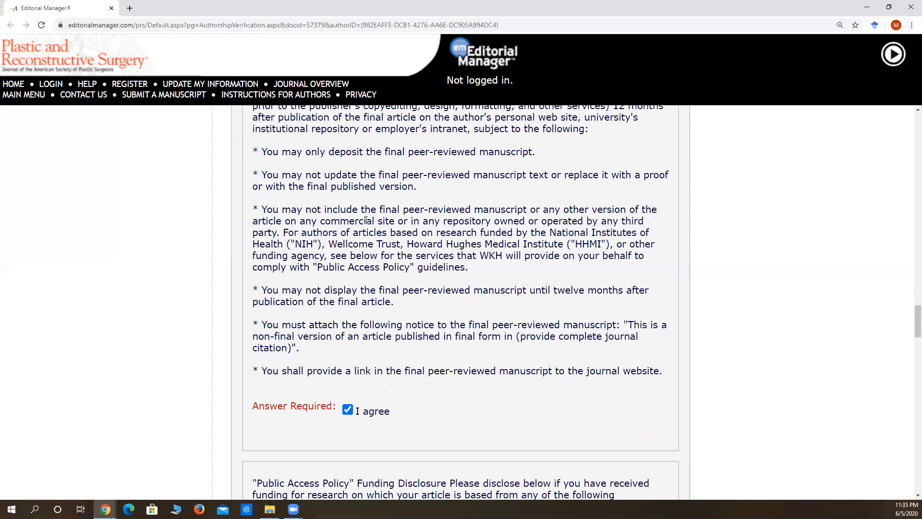
{"action": "scroll", "coordinate": [353, 208], "scroll_direction": "up", "scroll_amount": 1}
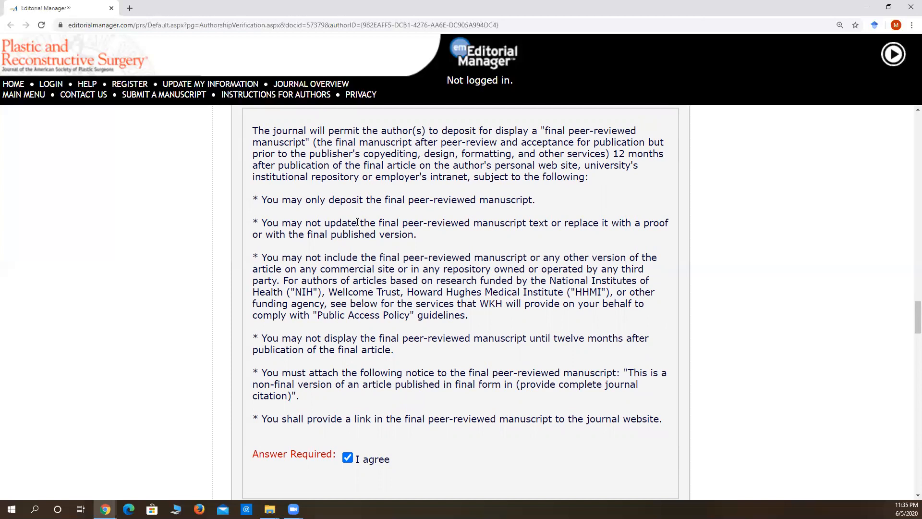
{"action": "scroll", "coordinate": [357, 221], "scroll_direction": "down", "scroll_amount": 7}
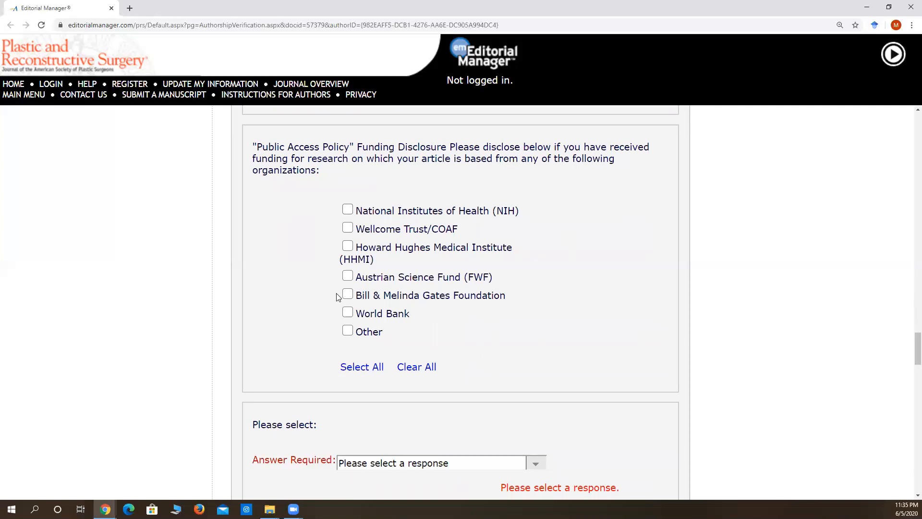
{"action": "scroll", "coordinate": [348, 276], "scroll_direction": "down", "scroll_amount": 4}
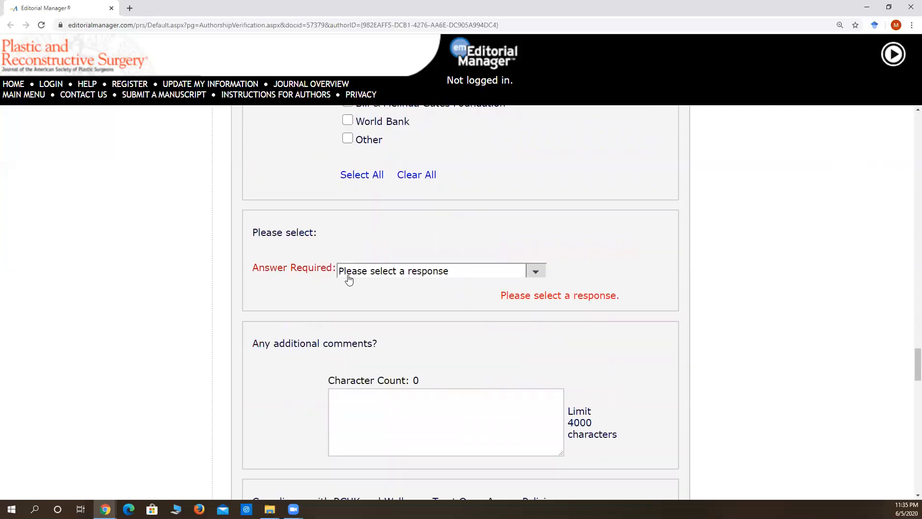
{"action": "left_click", "coordinate": [356, 271]}
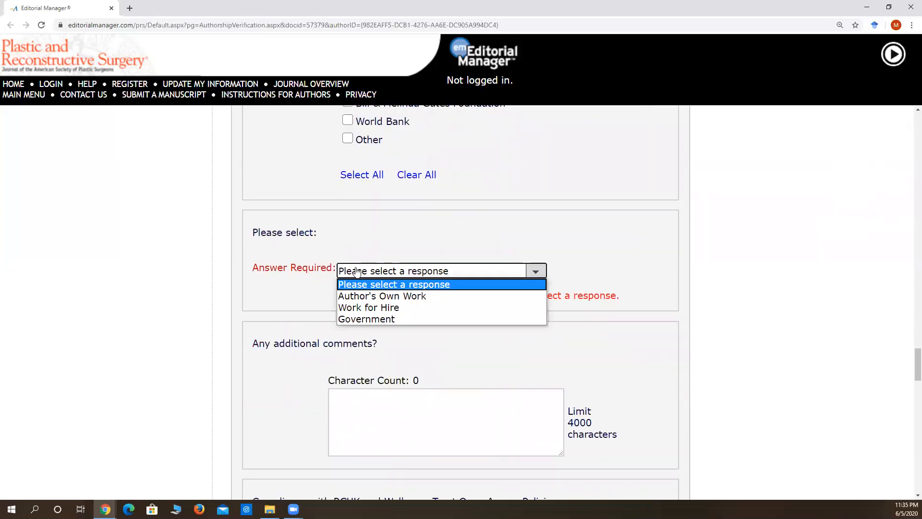
{"action": "left_click", "coordinate": [406, 297]}
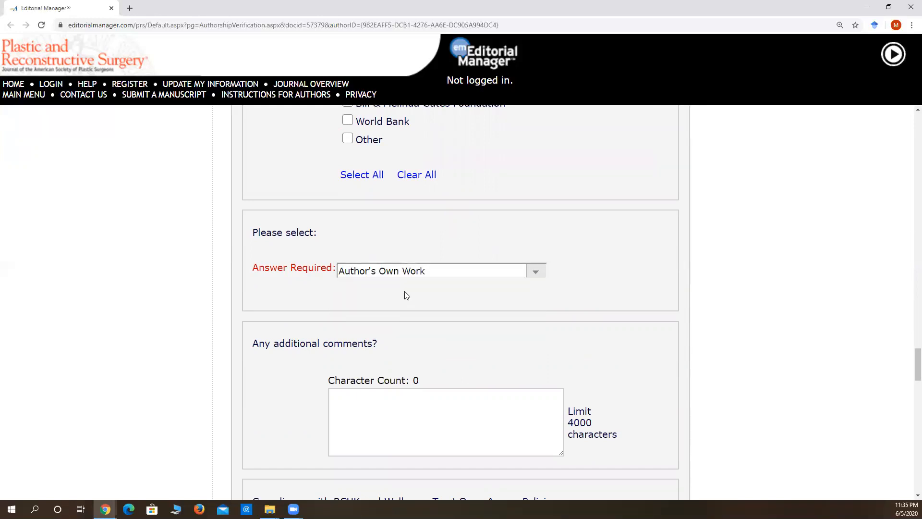
Leave the additional comments empty and answer the RCUK and Wellcome Trust Open Access compliance section with "I agree".
{"action": "scroll", "coordinate": [406, 295], "scroll_direction": "down", "scroll_amount": 4}
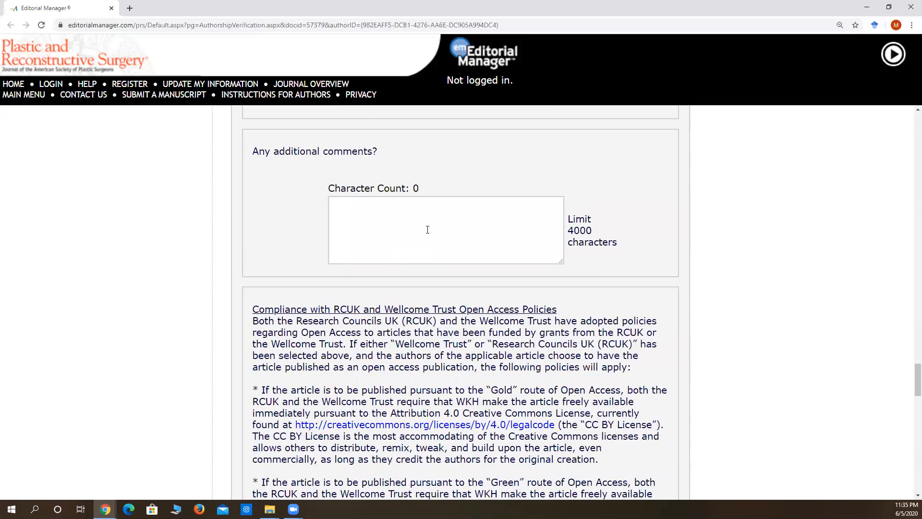
{"action": "scroll", "coordinate": [425, 227], "scroll_direction": "down", "scroll_amount": 5}
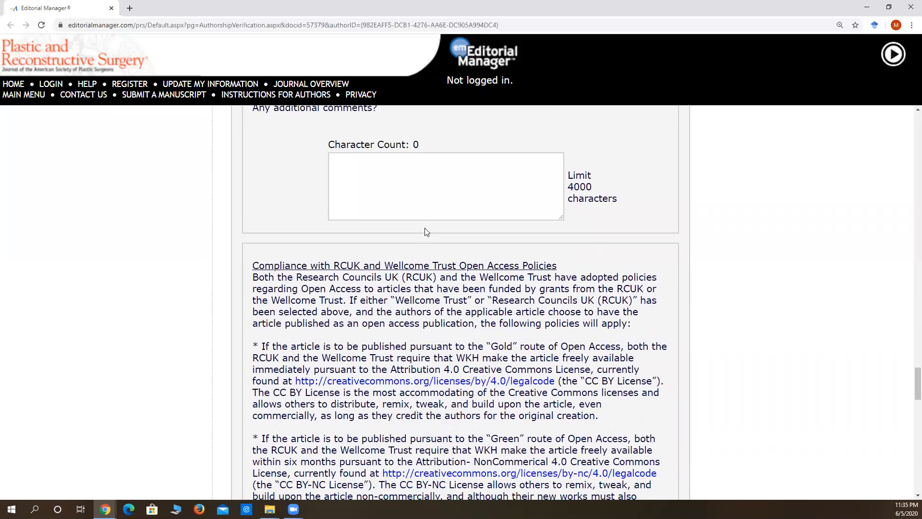
{"action": "scroll", "coordinate": [425, 232], "scroll_direction": "up", "scroll_amount": 2}
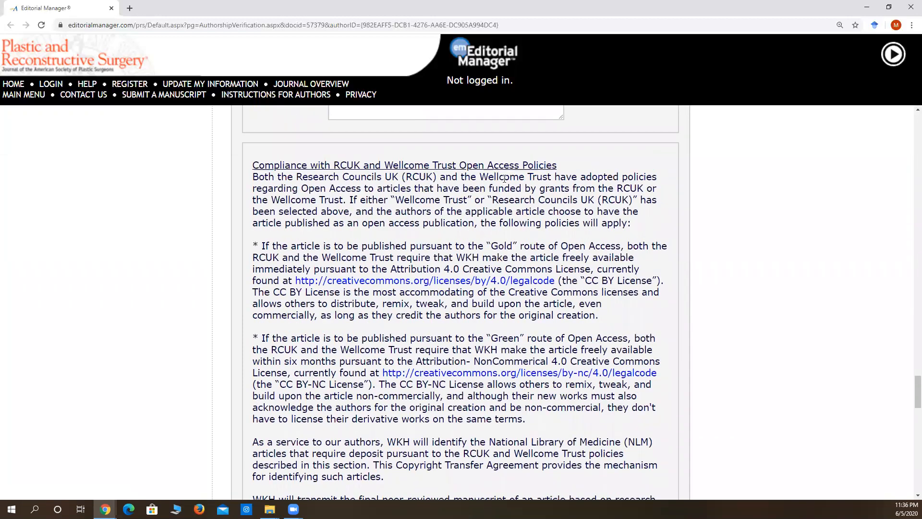
{"action": "scroll", "coordinate": [401, 255], "scroll_direction": "down", "scroll_amount": 5}
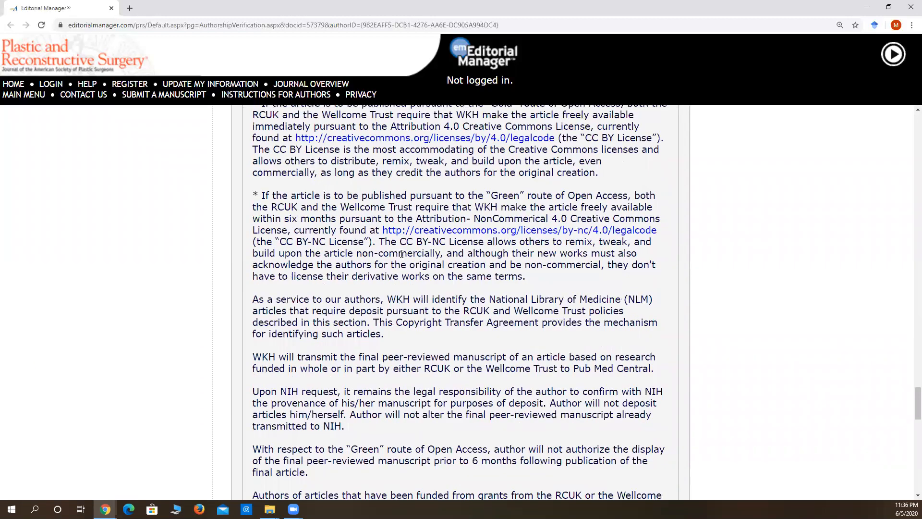
{"action": "scroll", "coordinate": [401, 257], "scroll_direction": "down", "scroll_amount": 3}
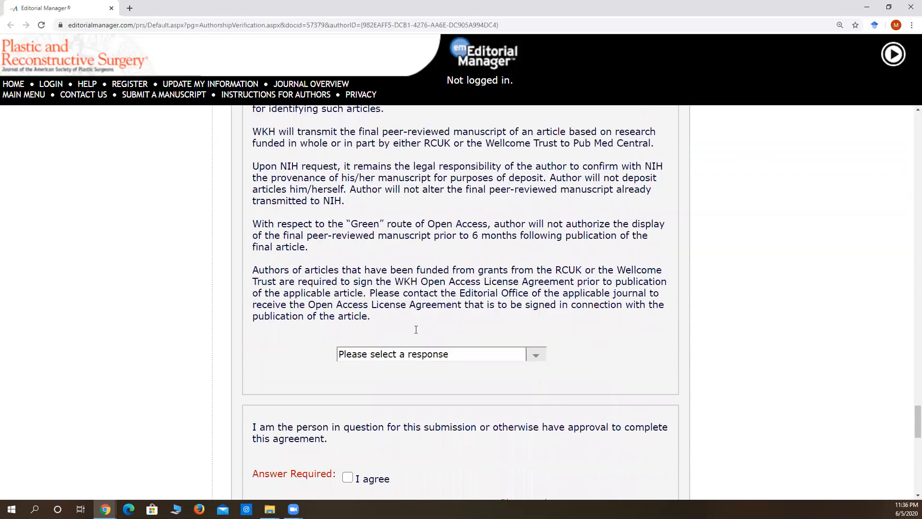
{"action": "left_click", "coordinate": [408, 337]}
{"action": "left_click", "coordinate": [400, 363]}
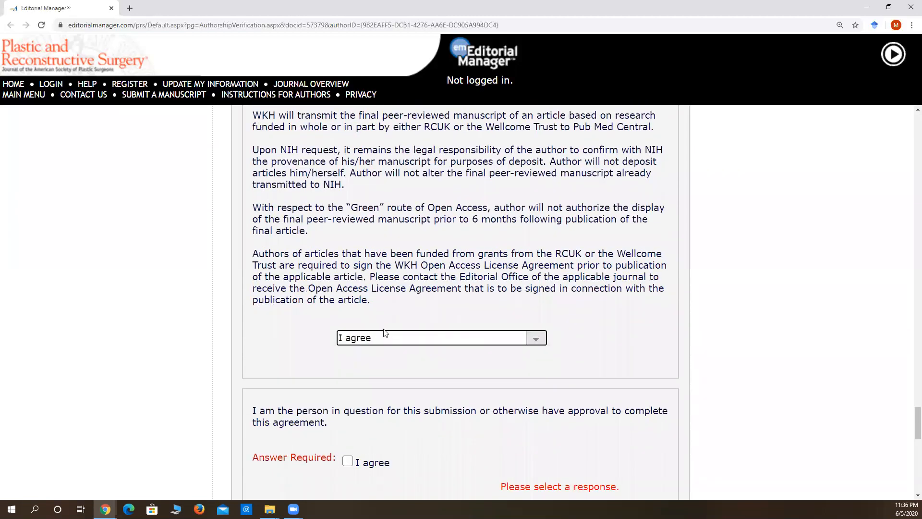
Agree to the statement about being the person in question or having approval, and to the CME/CE Disclosure.
{"action": "scroll", "coordinate": [384, 331], "scroll_direction": "down", "scroll_amount": 3}
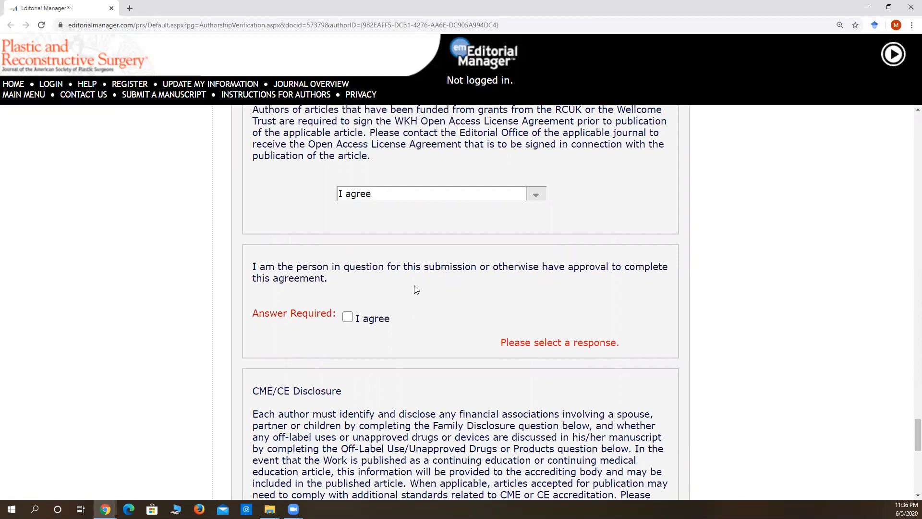
{"action": "left_click", "coordinate": [347, 317]}
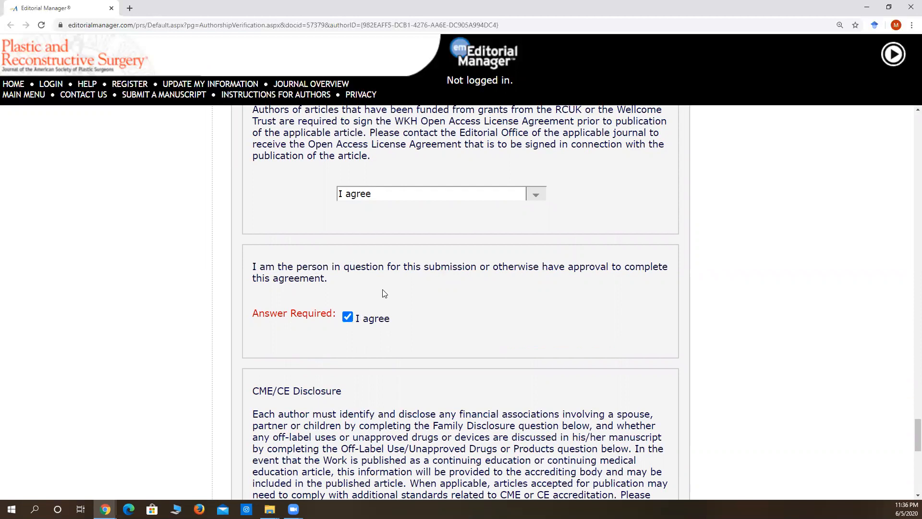
{"action": "scroll", "coordinate": [381, 241], "scroll_direction": "down", "scroll_amount": 5}
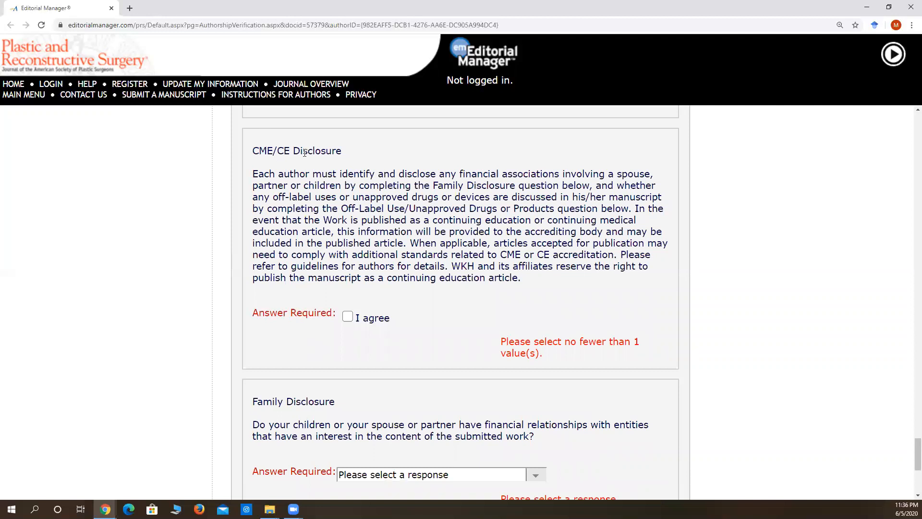
{"action": "scroll", "coordinate": [370, 397], "scroll_direction": "down", "scroll_amount": 2}
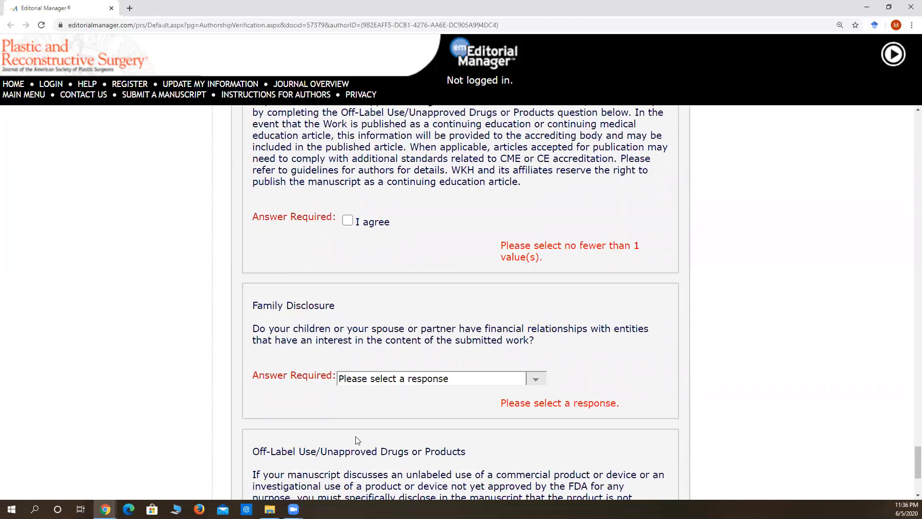
{"action": "left_click", "coordinate": [347, 221]}
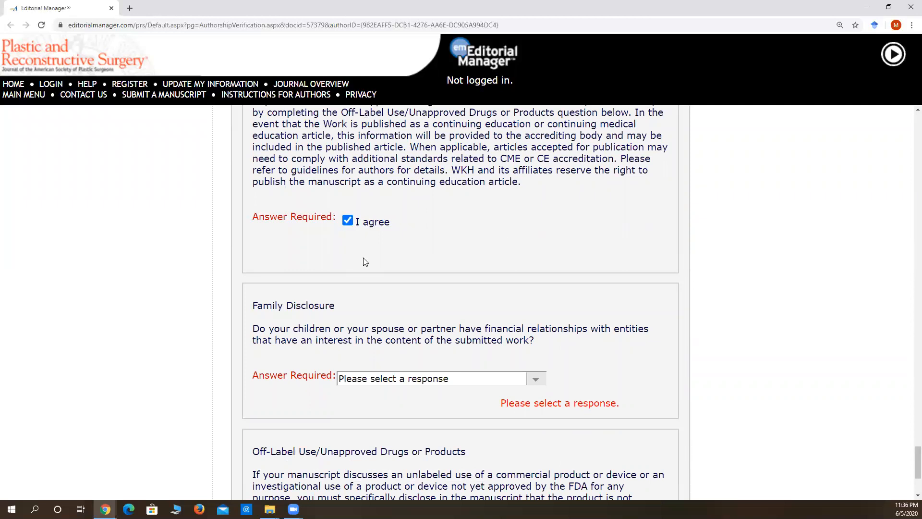
Try the Yes answer for Family Disclosure and settle on "No other relationships/conditions/circumstances that present potential conflict of interest".
{"action": "scroll", "coordinate": [358, 269], "scroll_direction": "down", "scroll_amount": 3}
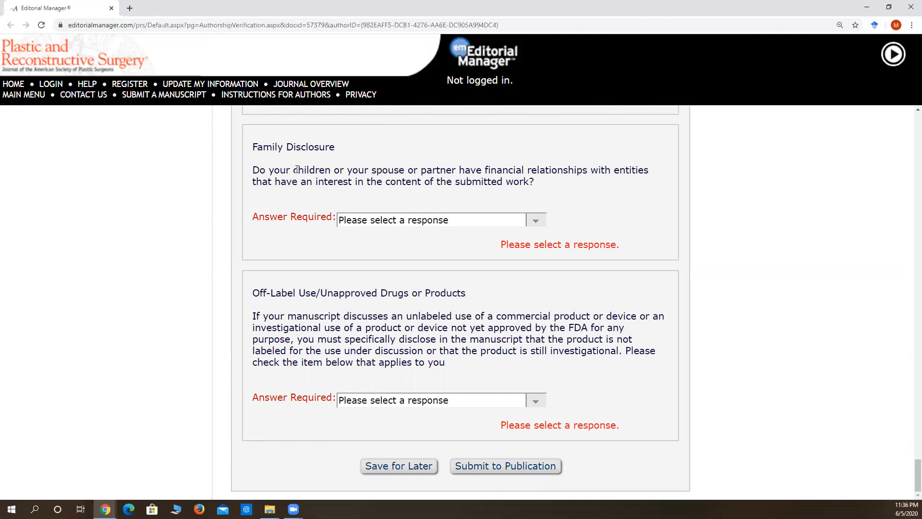
{"action": "left_click", "coordinate": [400, 219]}
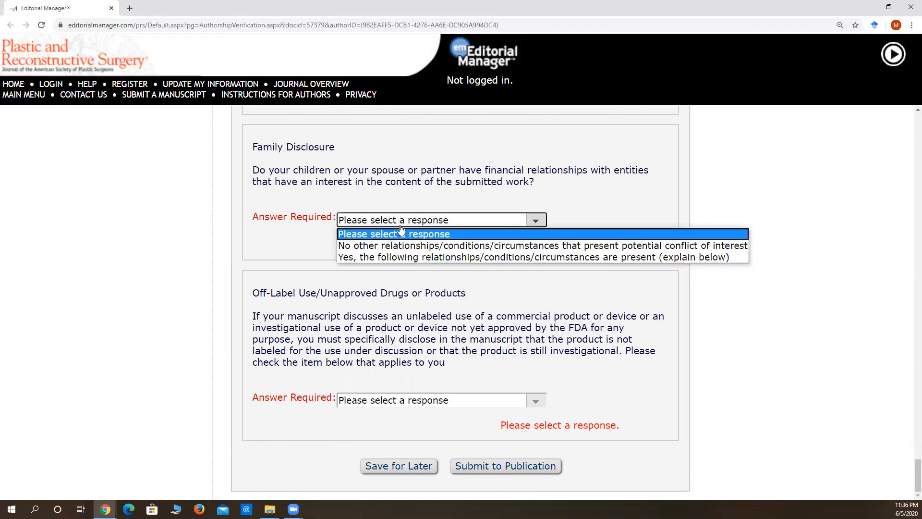
{"action": "left_click", "coordinate": [393, 257]}
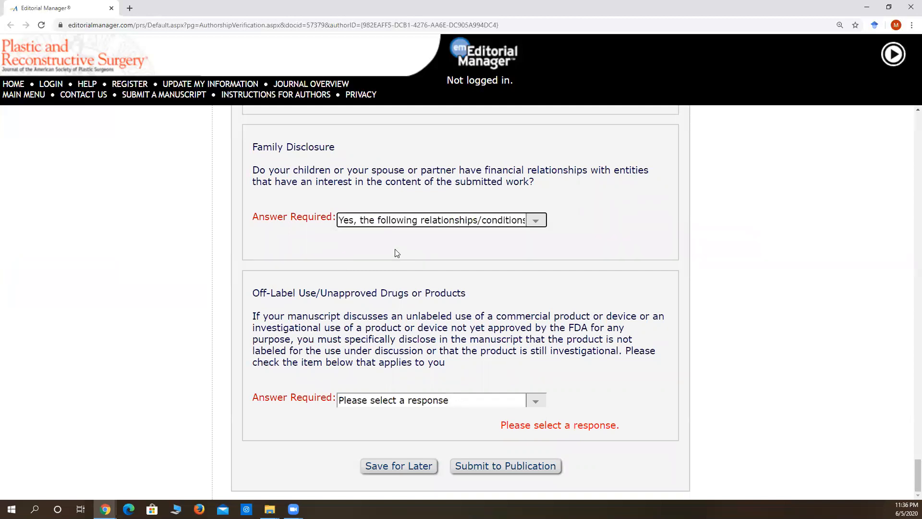
{"action": "left_click", "coordinate": [397, 221]}
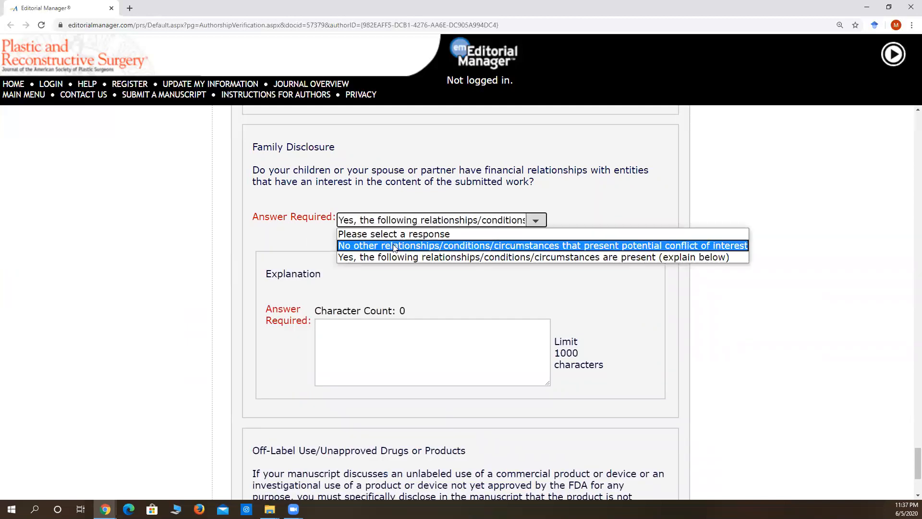
{"action": "left_click", "coordinate": [393, 246]}
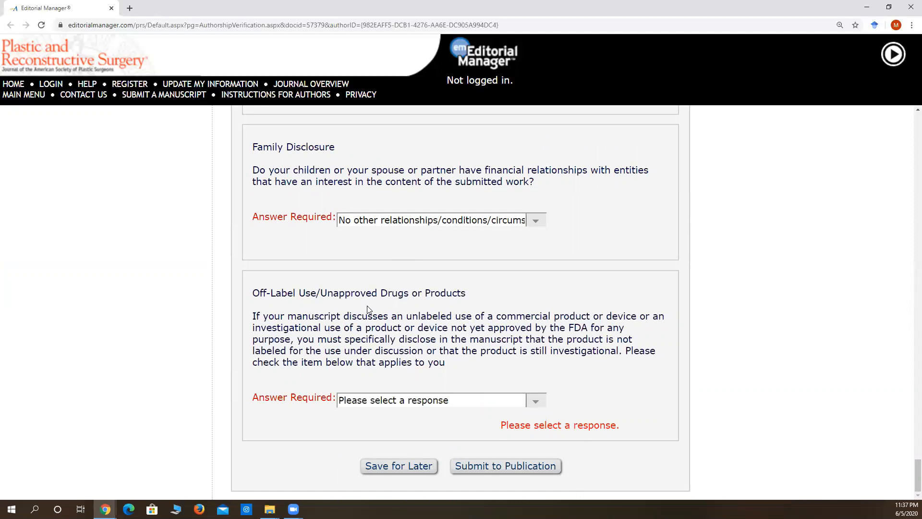
Answer Off-Label Use/Unapproved Drugs or Products with "I will not discuss unlabeled/investigational uses of any commercial product or device".
{"action": "left_click_drag", "start_coordinate": [460, 330], "coordinate": [592, 329]}
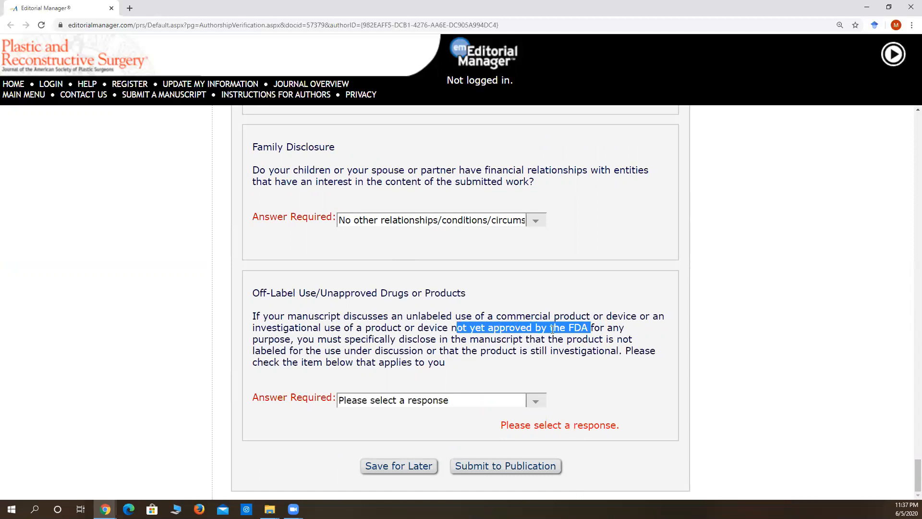
{"action": "left_click", "coordinate": [403, 402]}
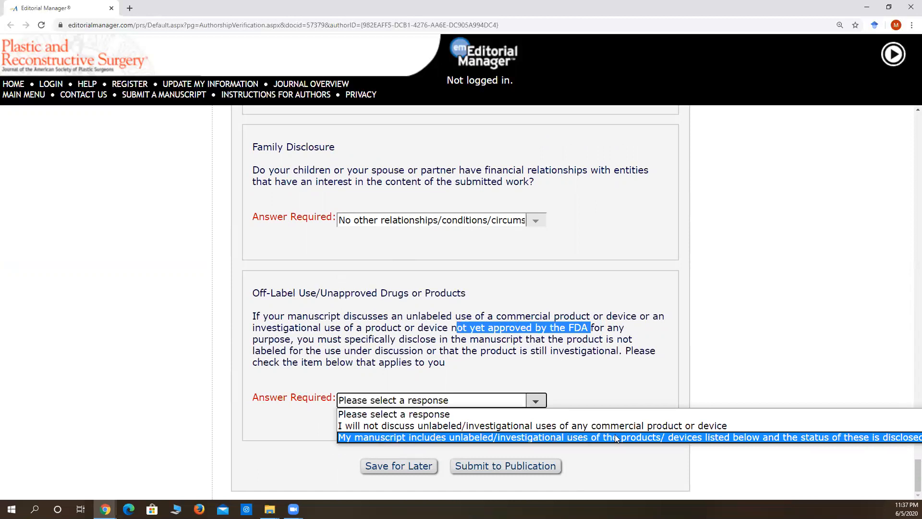
{"action": "left_click", "coordinate": [771, 423]}
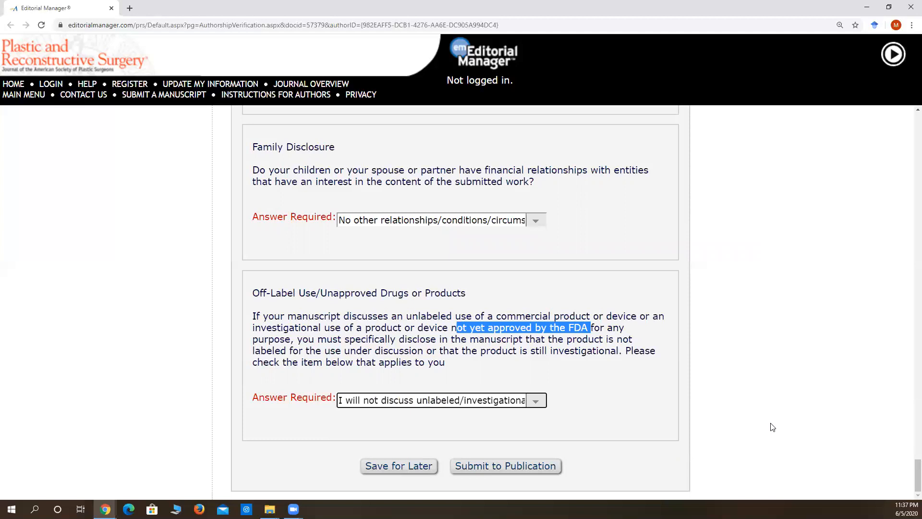
{"action": "left_click", "coordinate": [701, 397]}
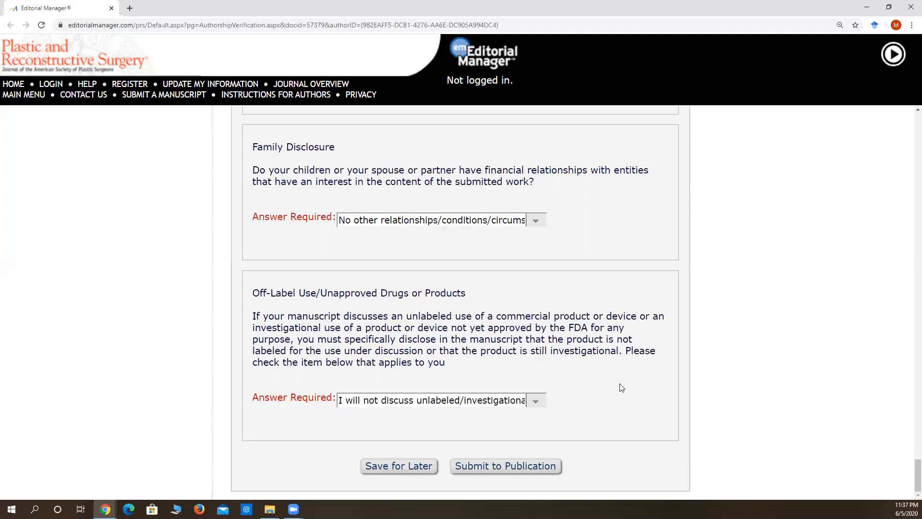